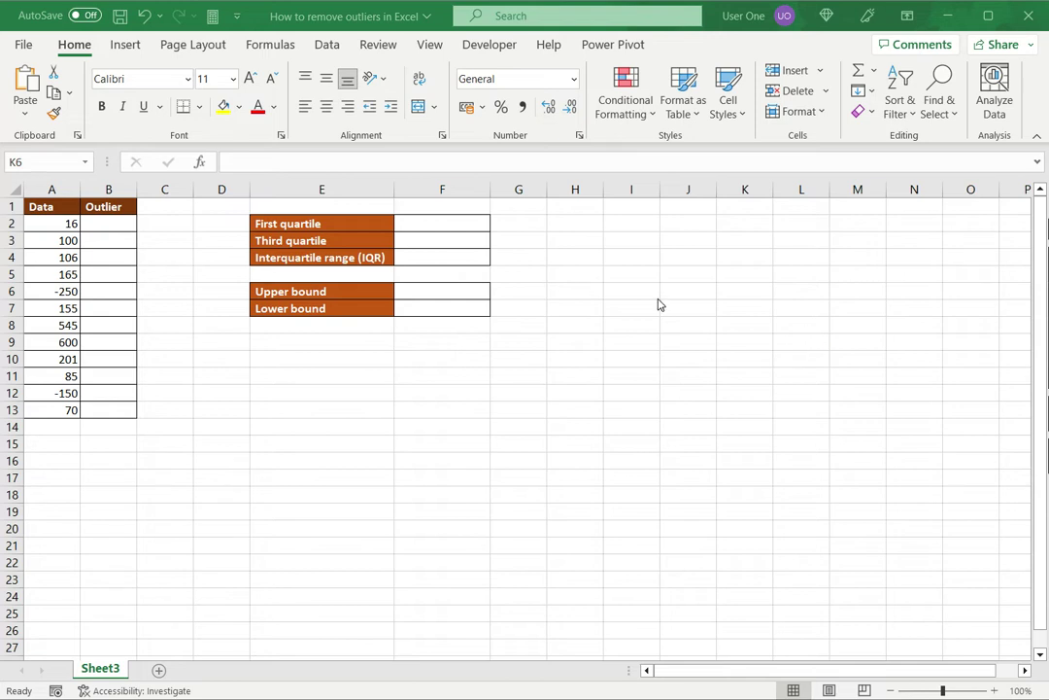
Enter QUARTILE formulas over A2:A13 in F2 (first, 56.5) and F3 (third, 174).
click(744, 292)
click(442, 224)
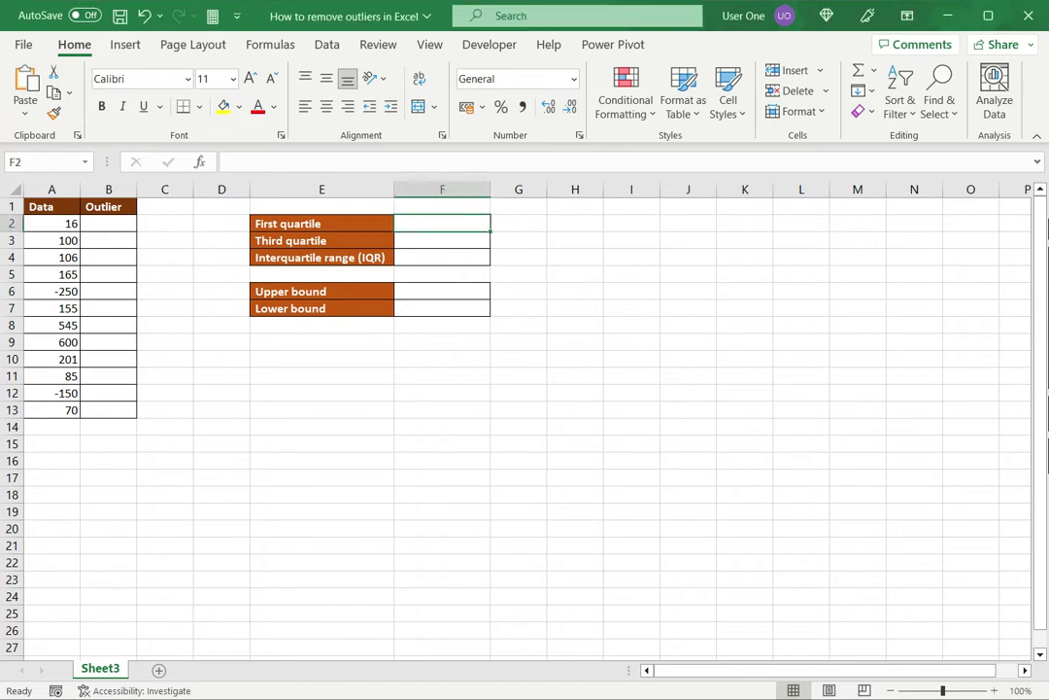
text(=qu)
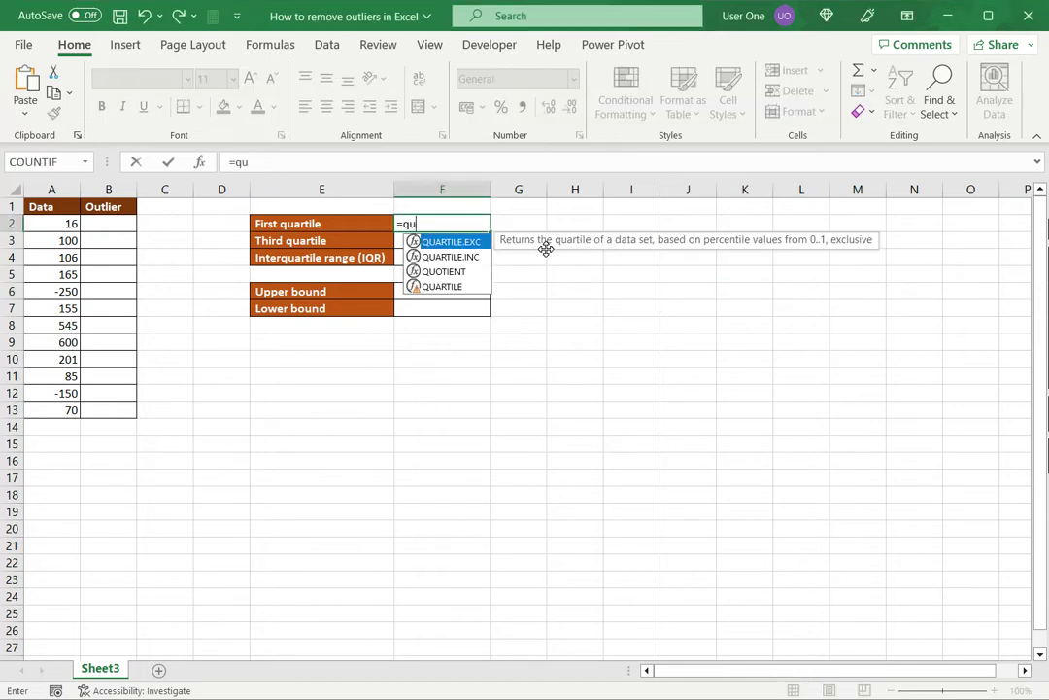
text(artile)
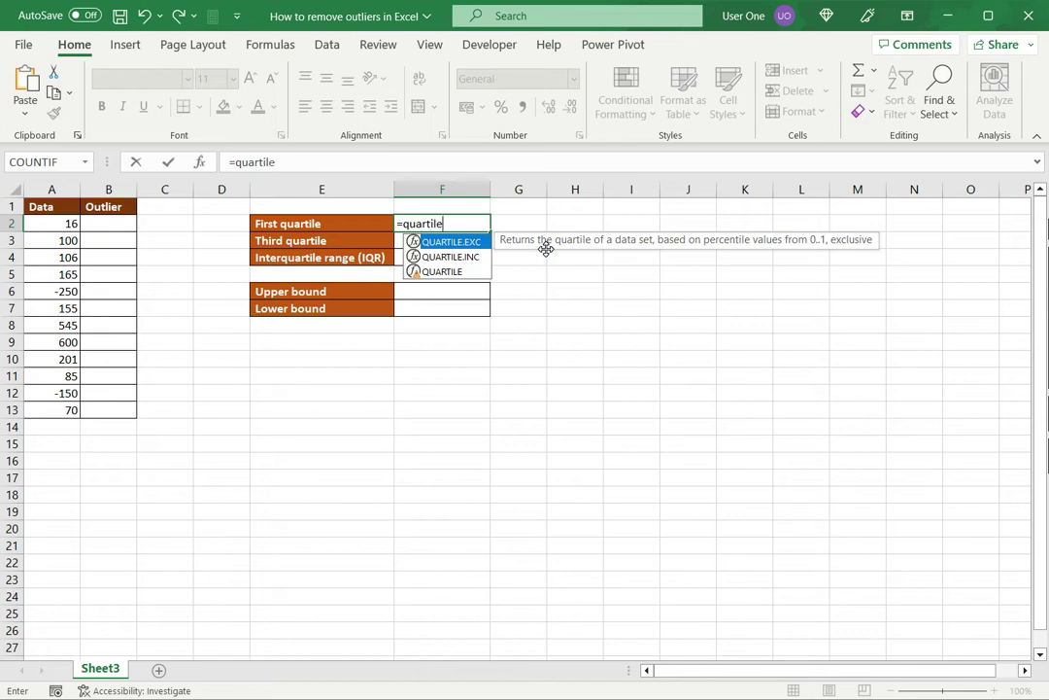
text(()
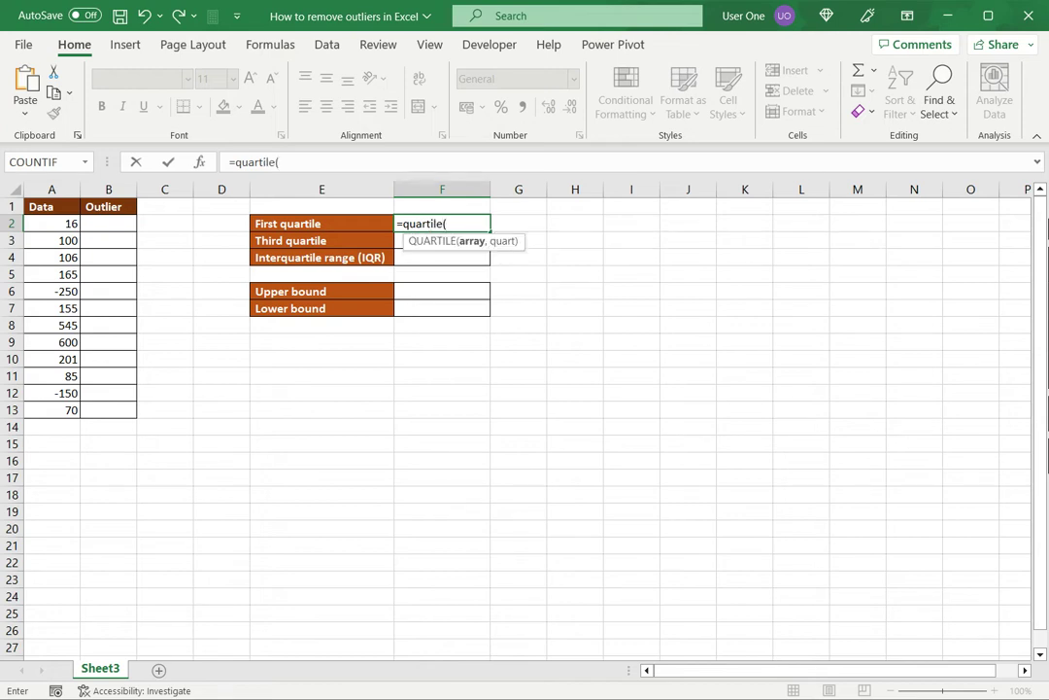
drag(53, 223, 60, 412)
text(,1)
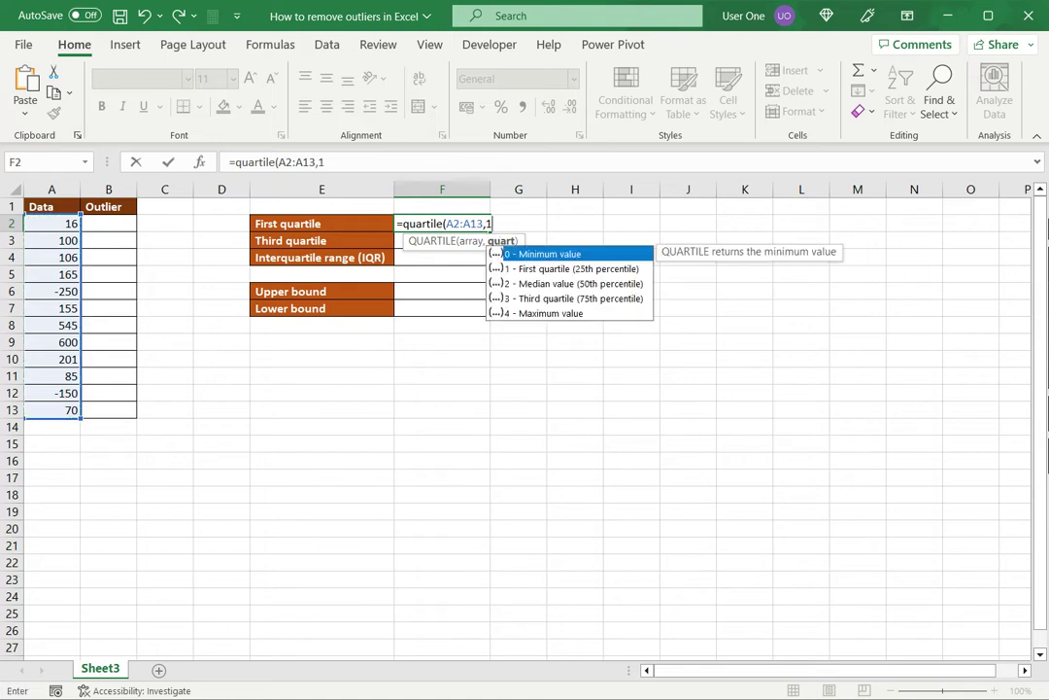
text())
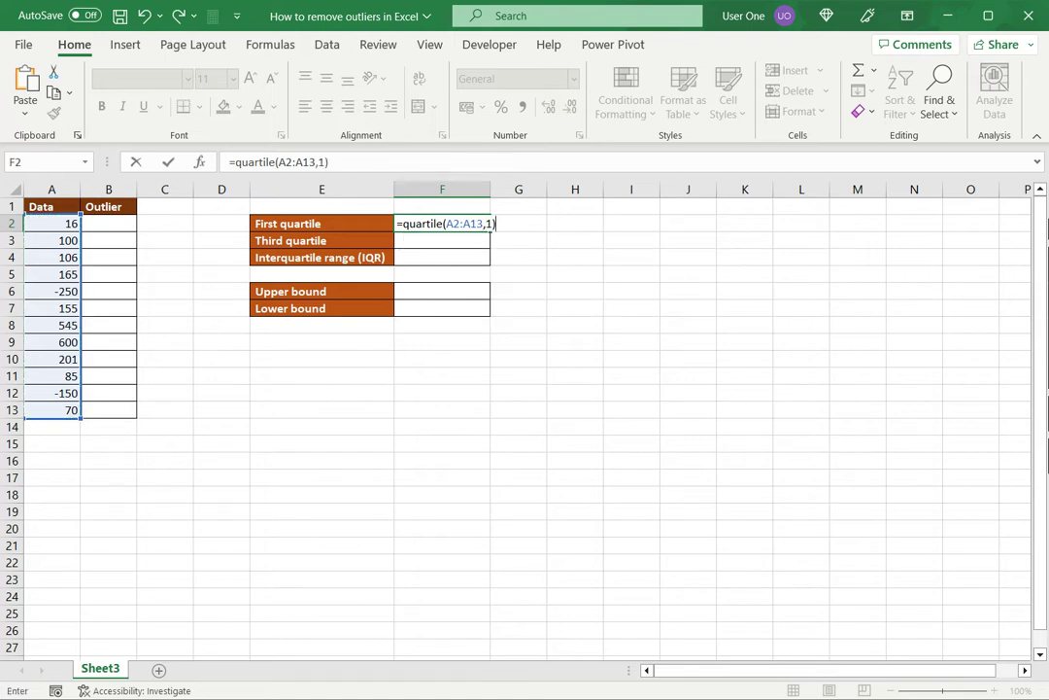
key(Return)
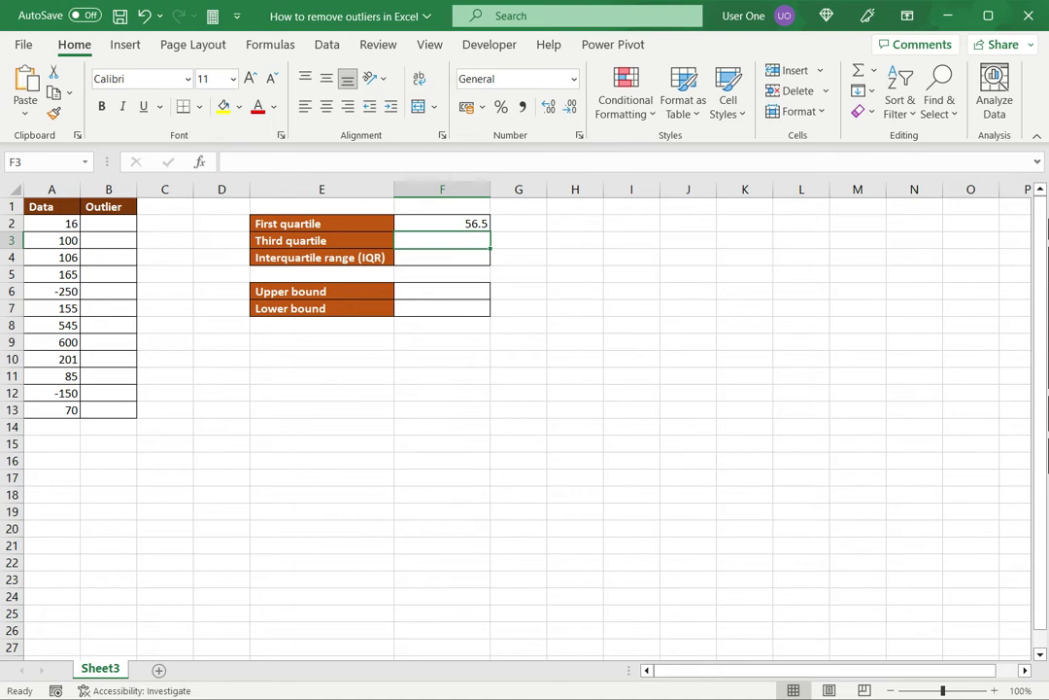
text(=quartil)
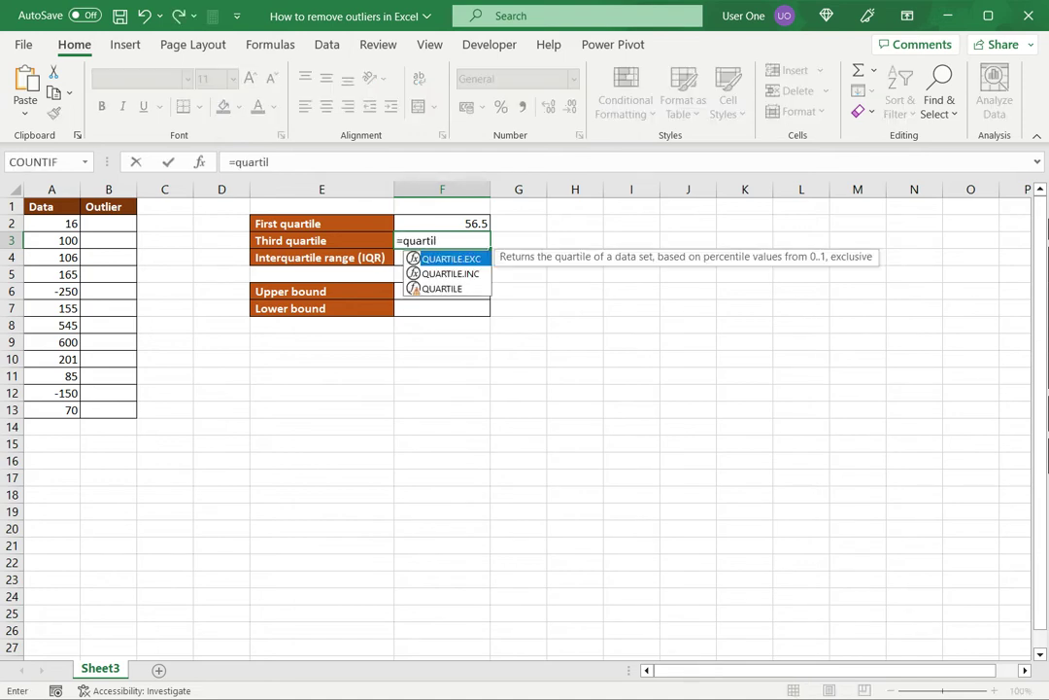
text(e()
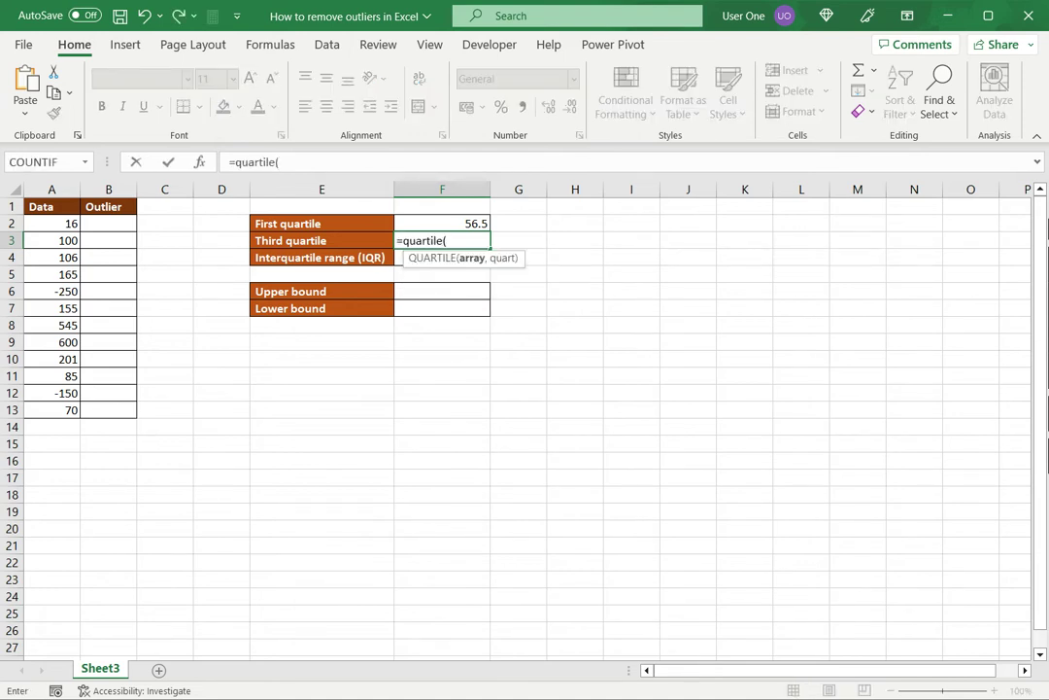
drag(54, 223, 59, 410)
text(,3))
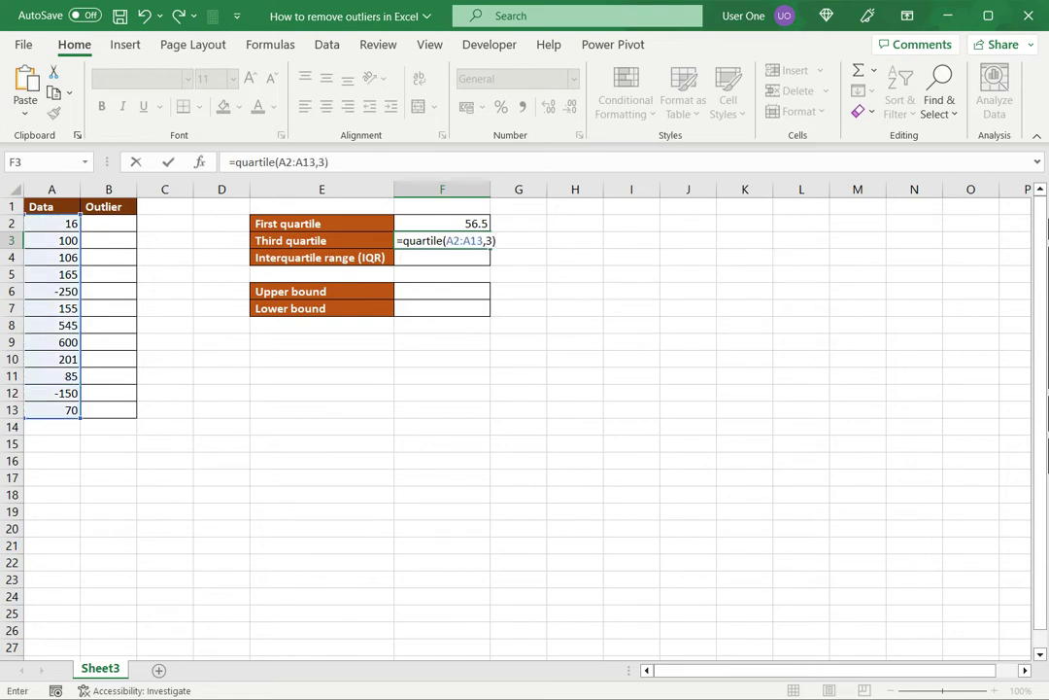
key(Return)
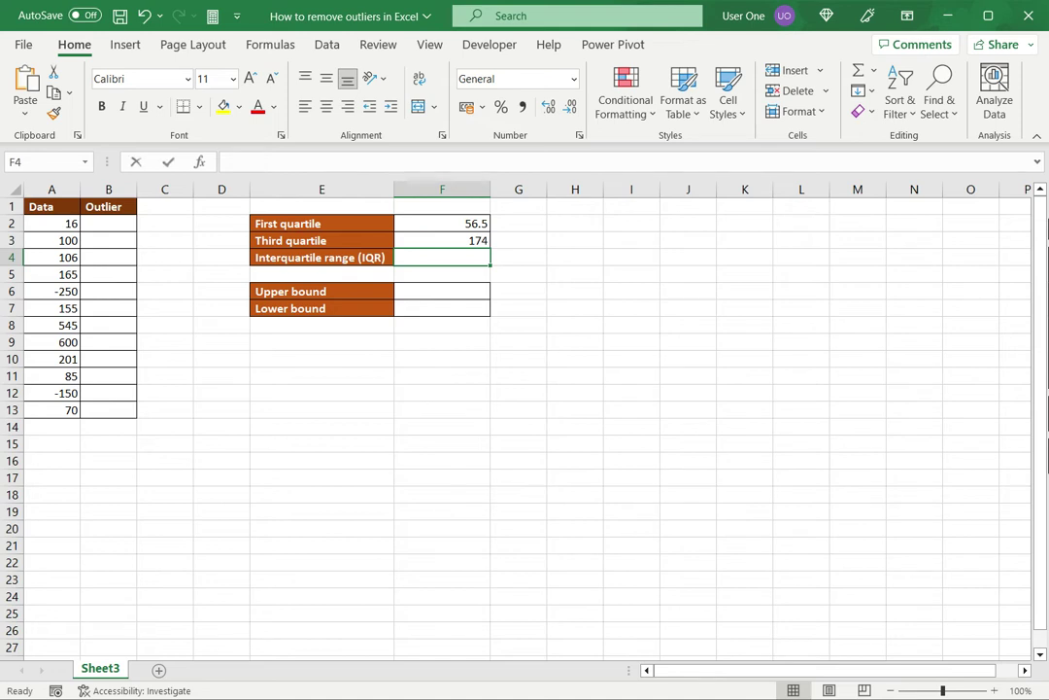
Compute the IQR in F4 as =F3-F2, giving 117.5.
text(=)
key(Up)
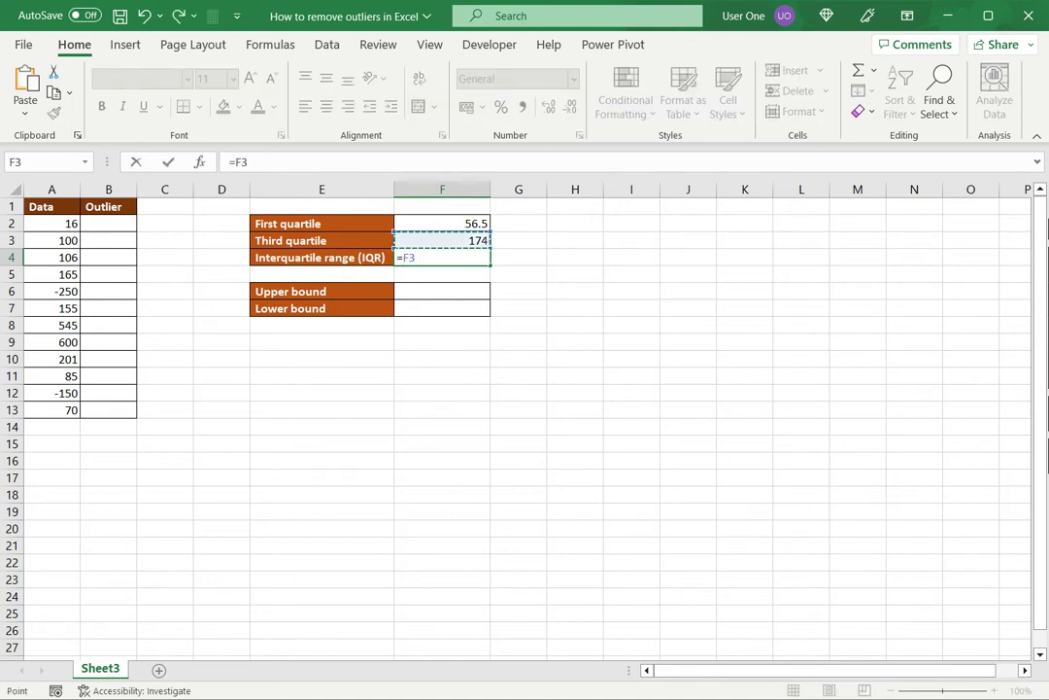
text(-)
key(Up)
key(Up)
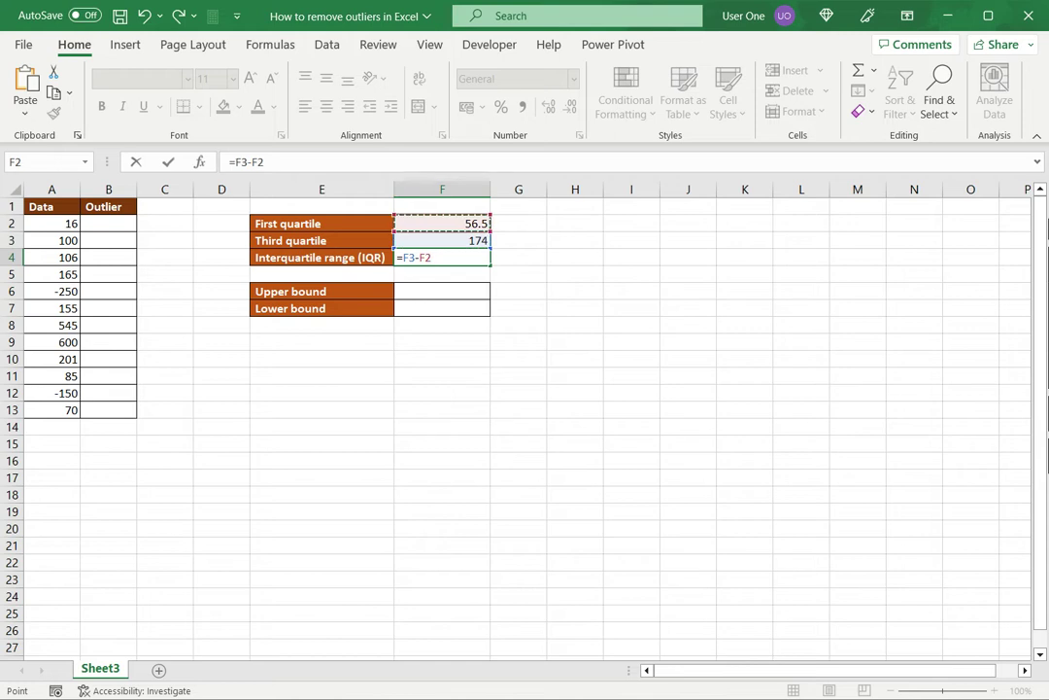
key(Return)
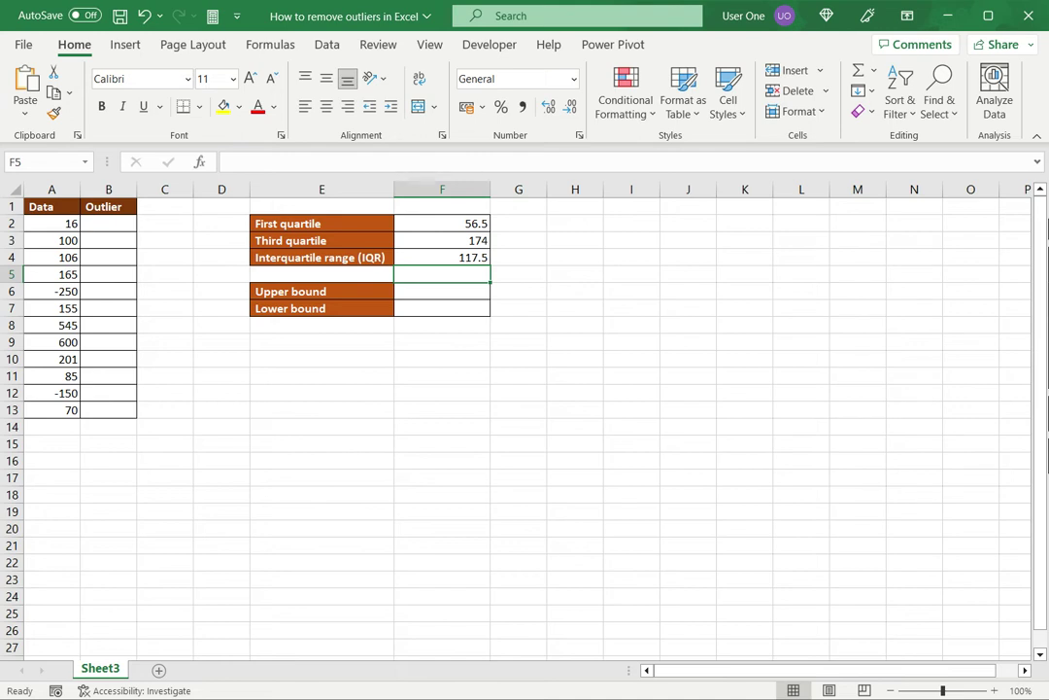
Enter the upper bound =F3+(1.5*F4) in F6, giving 350.25.
key(Down)
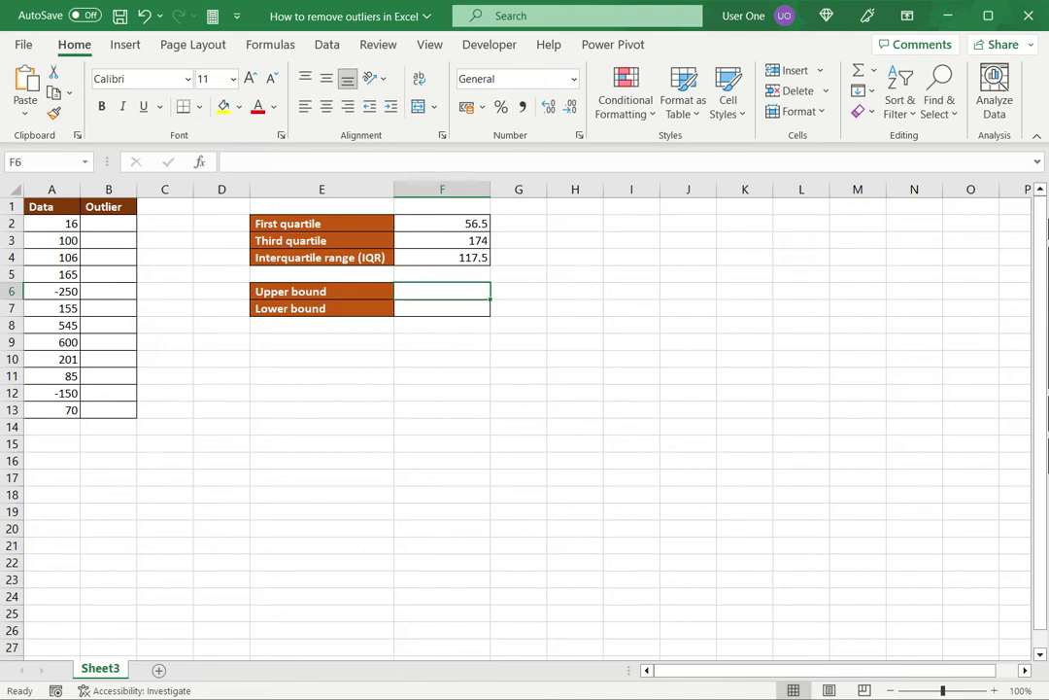
text(=)
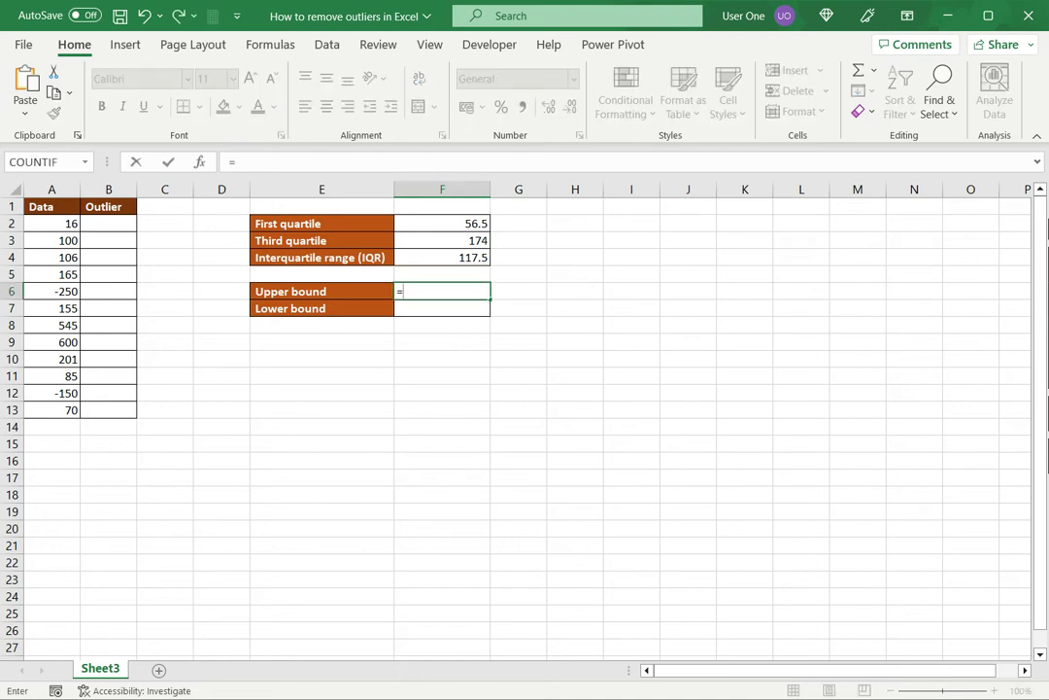
click(442, 240)
text(+)
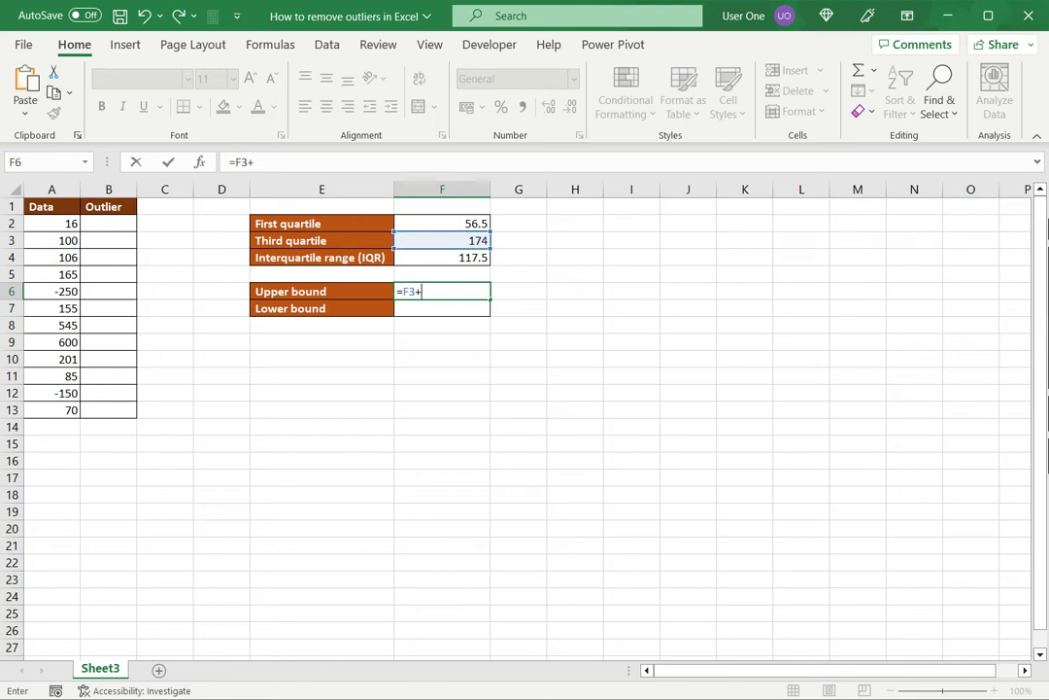
text((1.5*)
key(Up)
key(Up)
text())
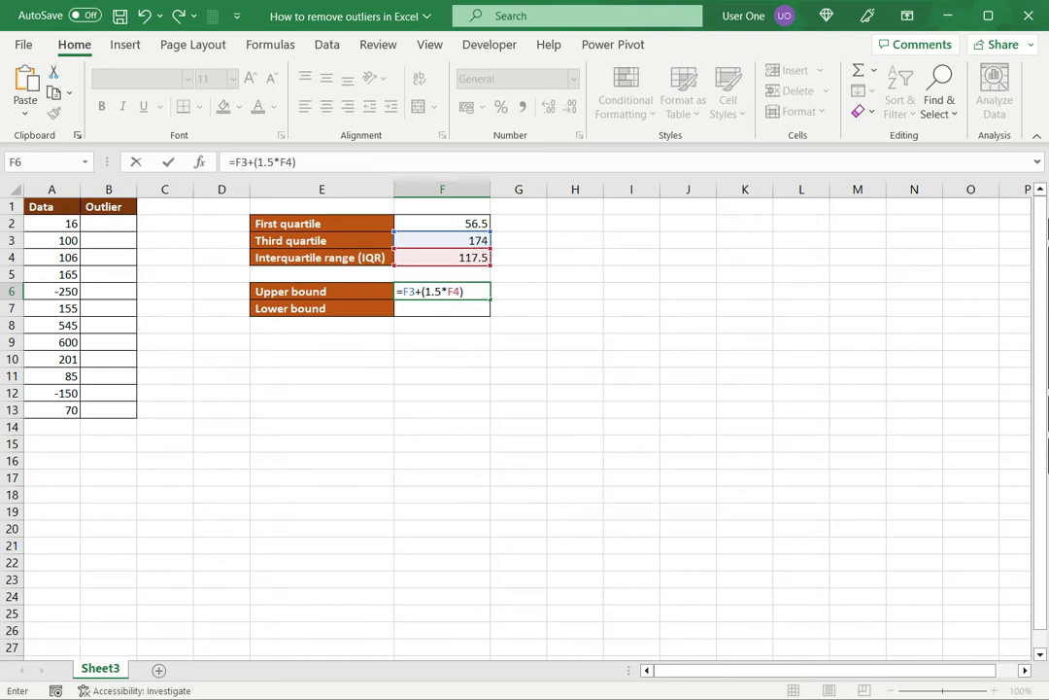
key(Return)
Enter the lower bound =F2-(1.5*F4) in F7, giving -119.75.
text(=)
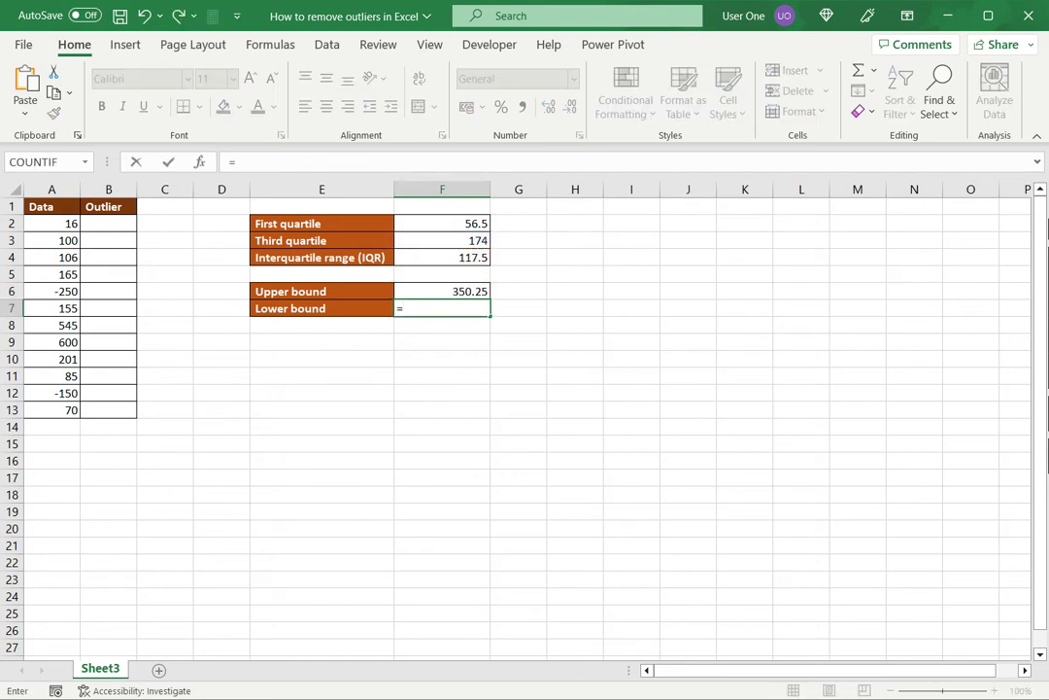
key(Up)
key(Up)
key(Up)
key(Up)
key(Up)
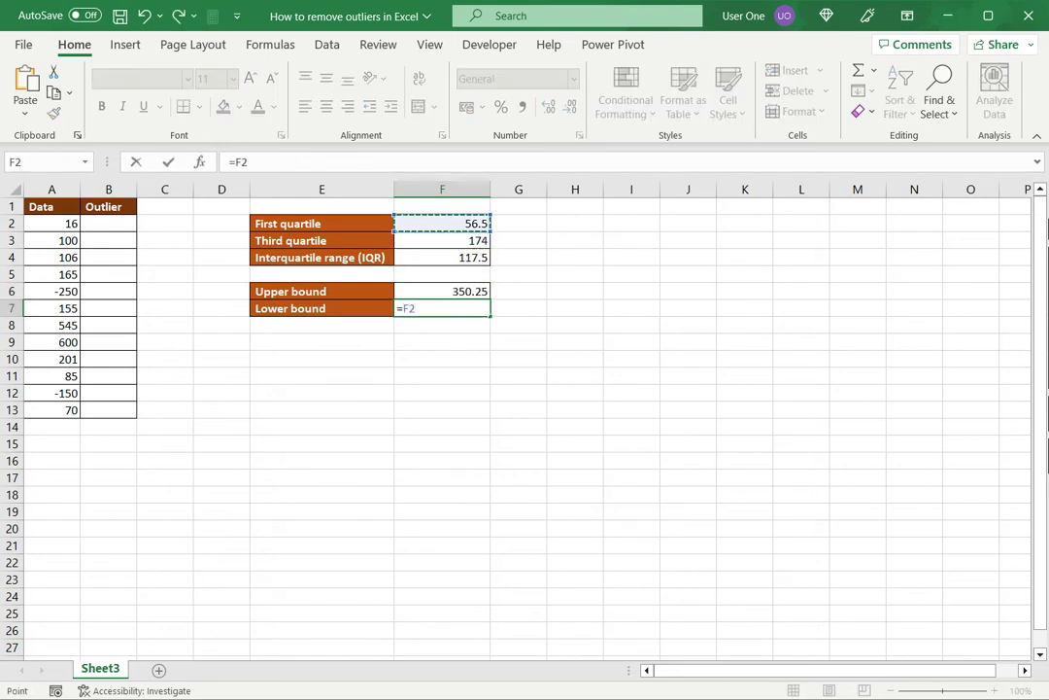
text(-(1.)
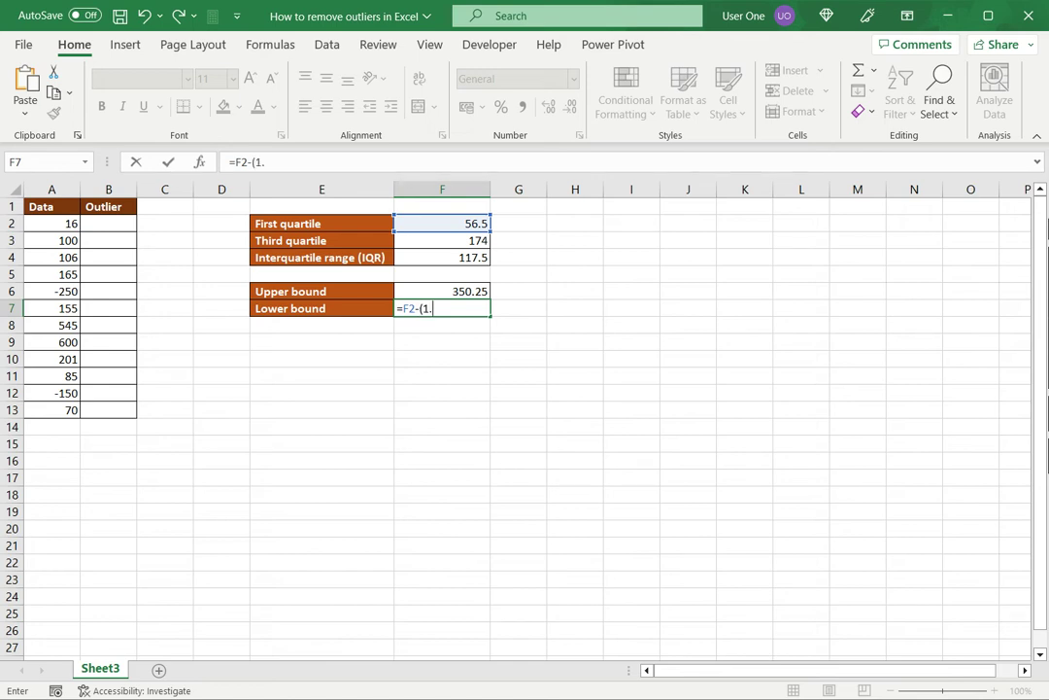
text(5*)
key(Up)
key(Up)
key(Up)
text())
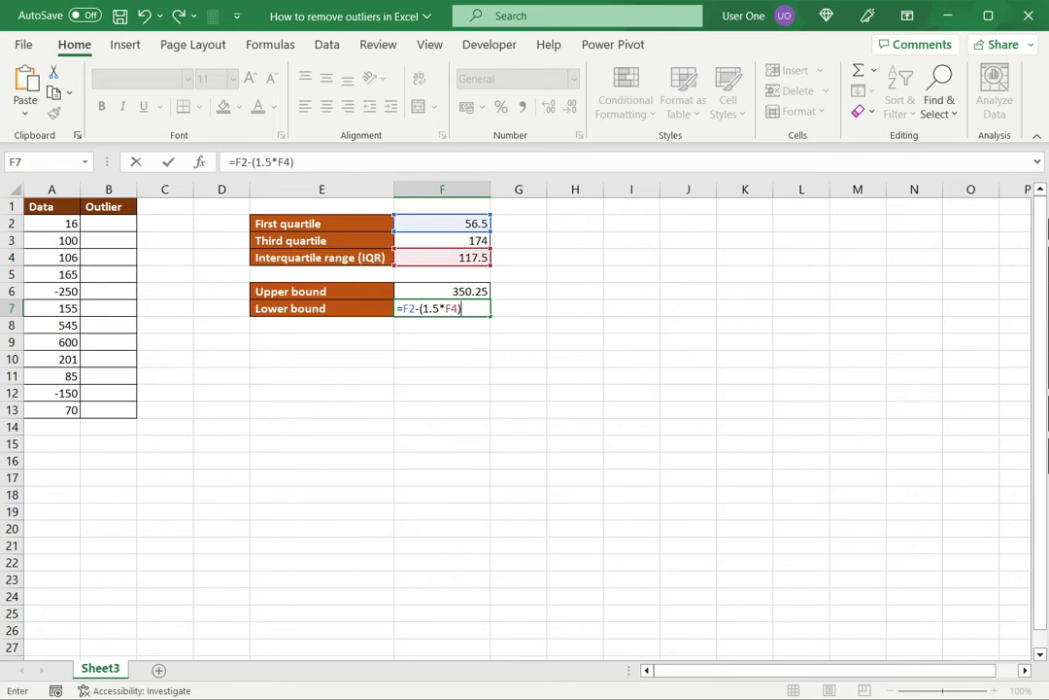
key(Return)
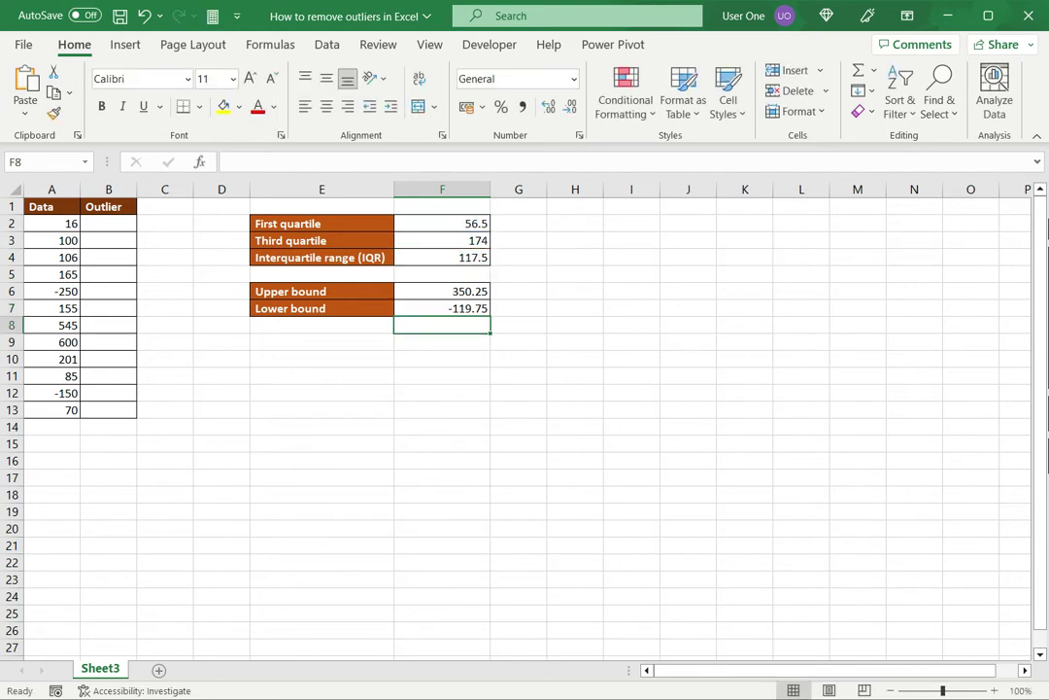
Enter =IF(OR(A2<F7,A2>F6),TRUE,FALSE) in B2, which returns FALSE for 16.
click(442, 308)
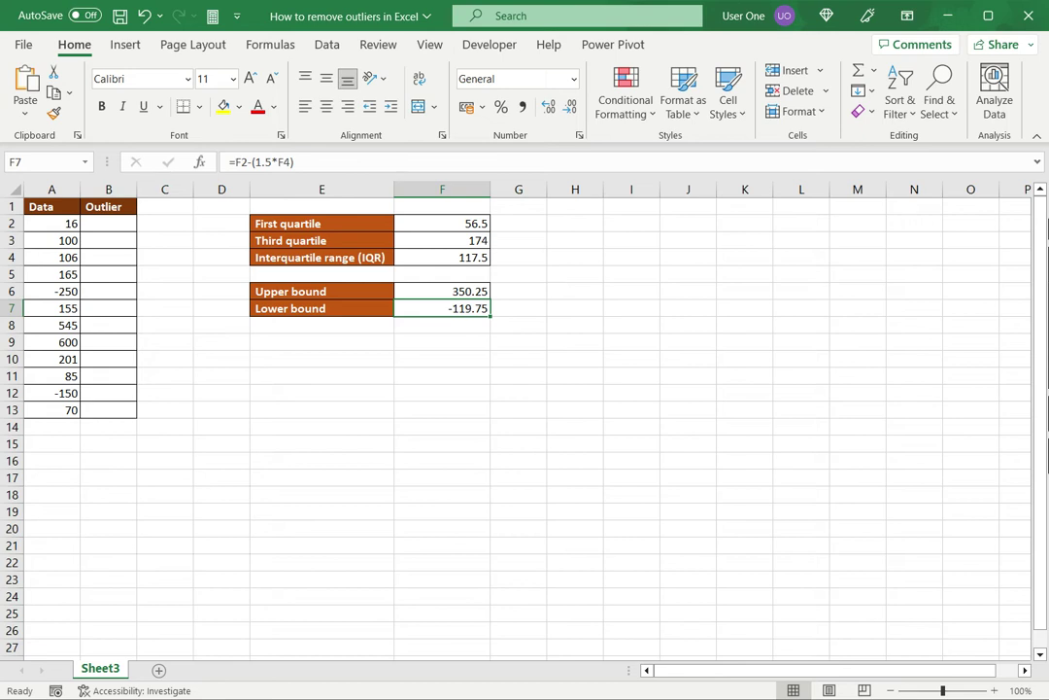
click(108, 224)
text(=if)
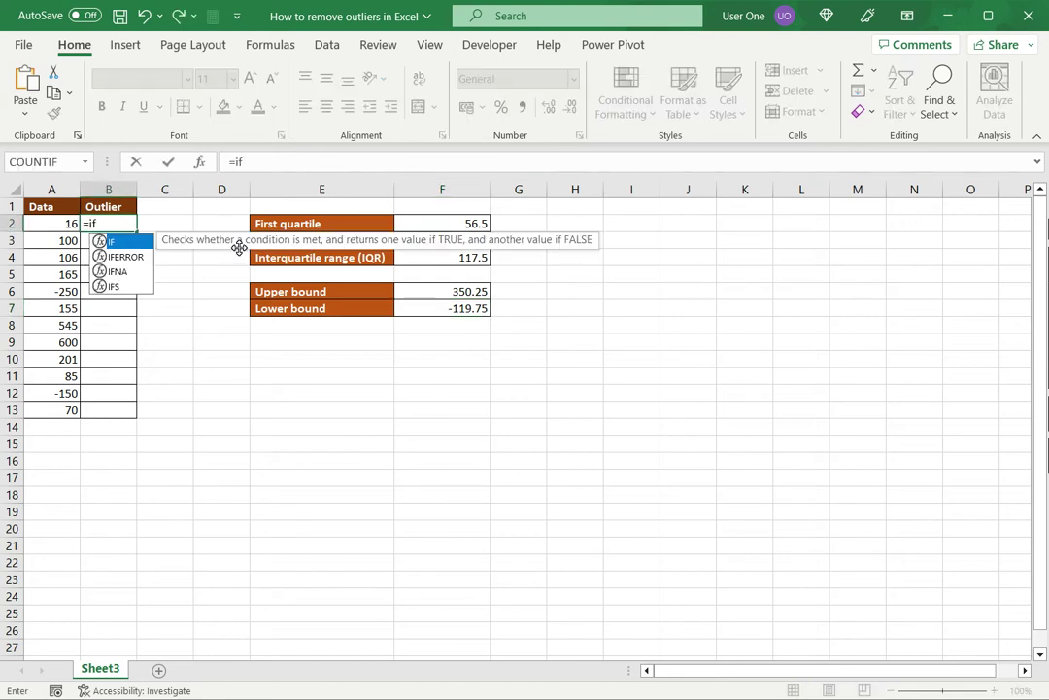
text(()
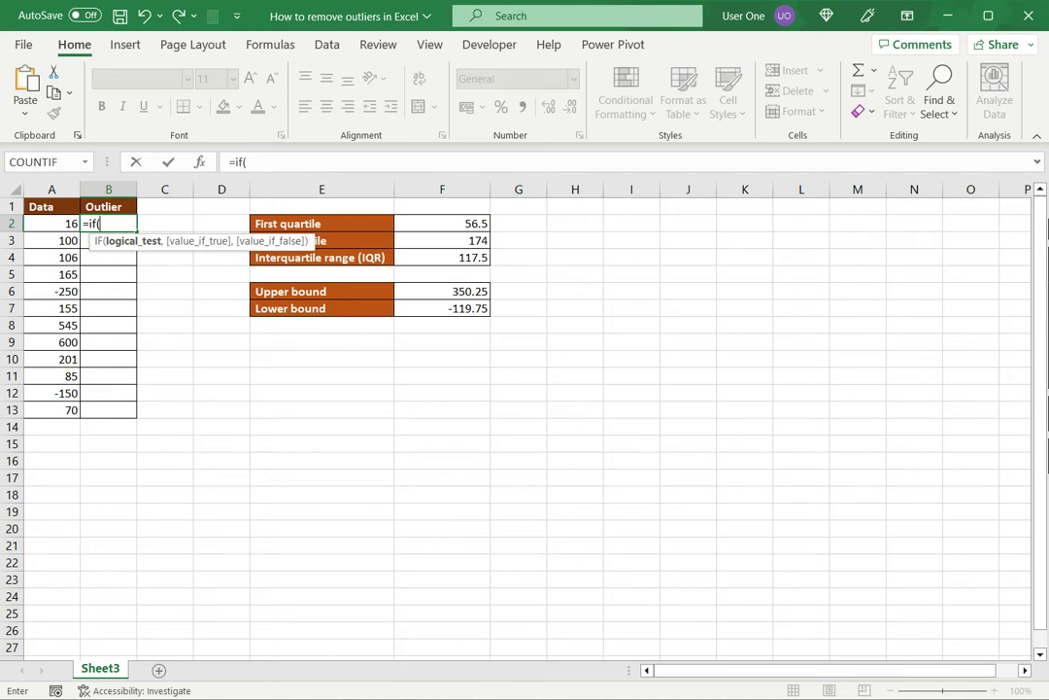
text(or)
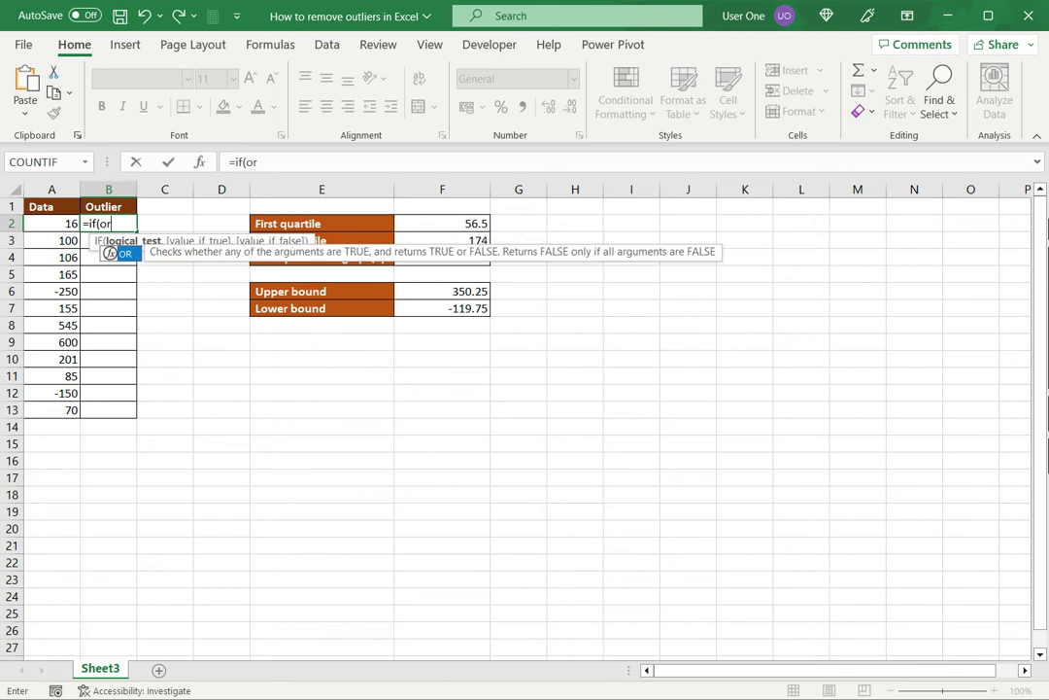
text(()
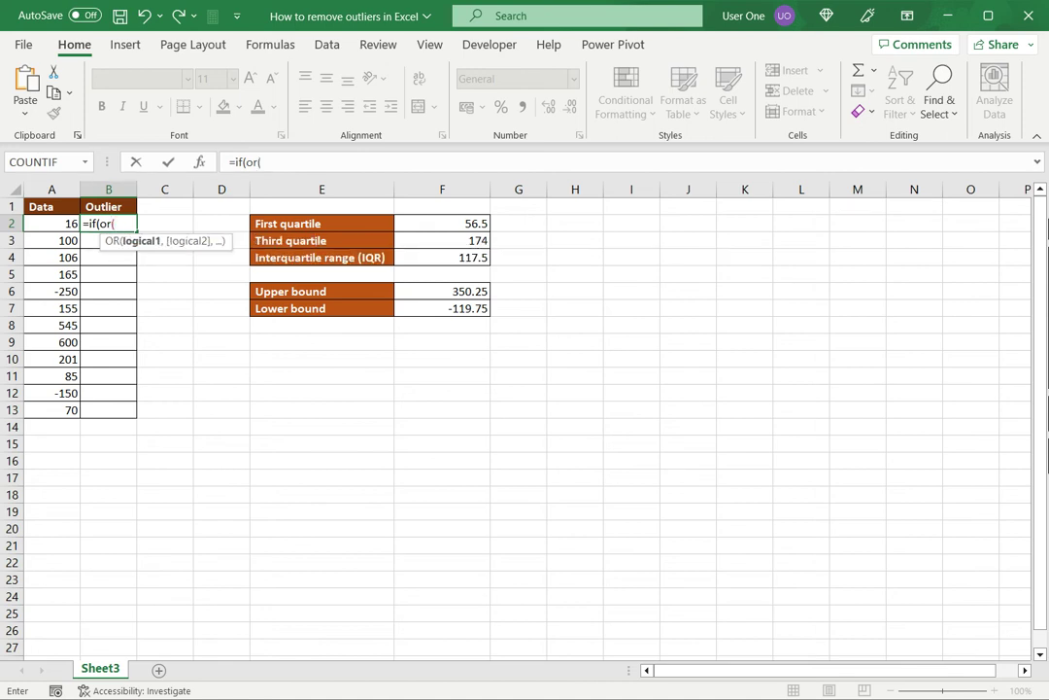
key(Left)
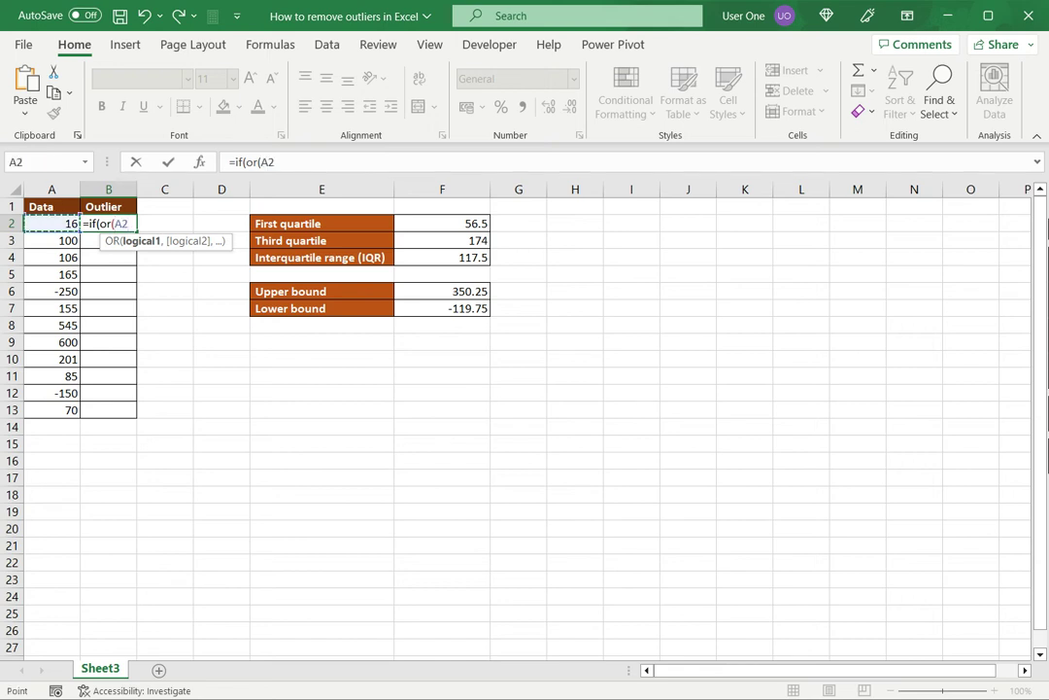
text(<)
click(443, 308)
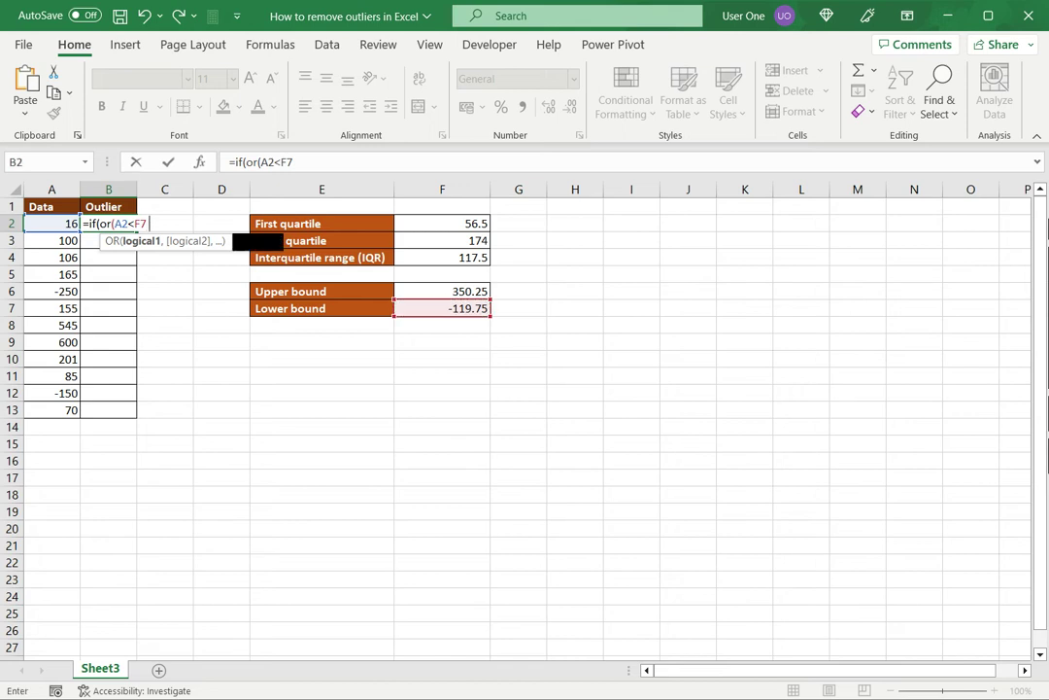
text(,)
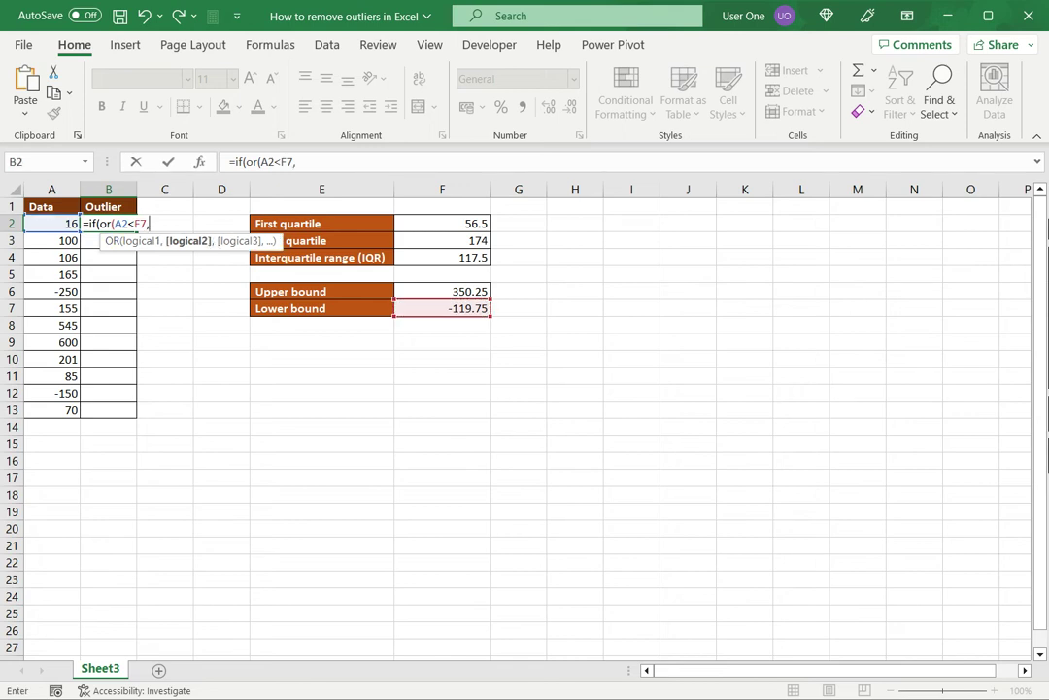
click(52, 223)
text(>)
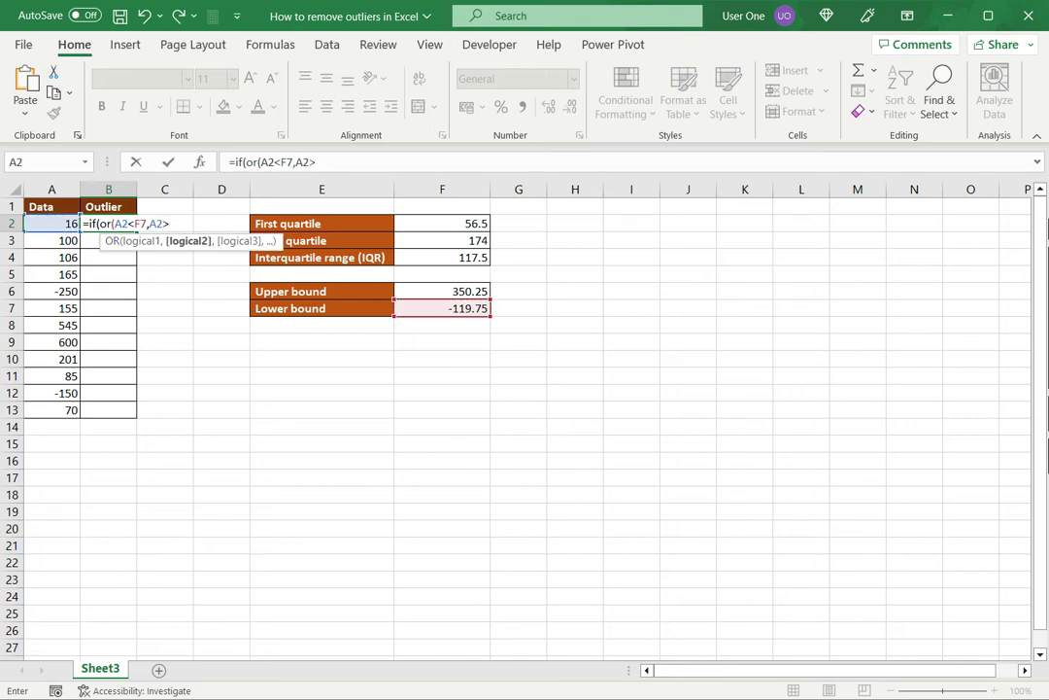
click(442, 292)
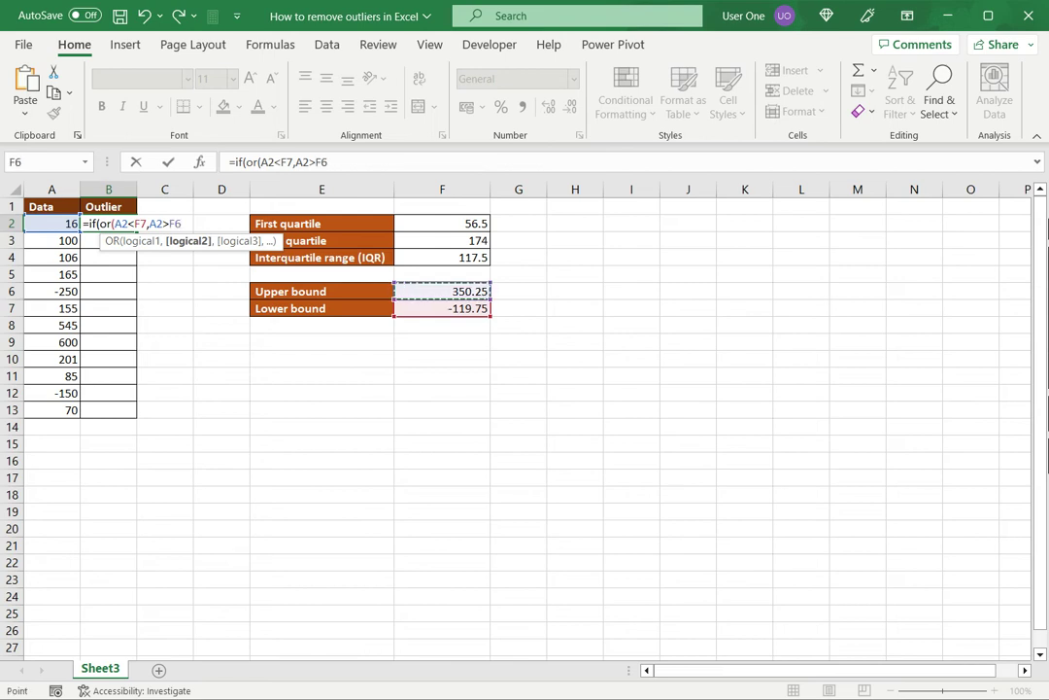
text())
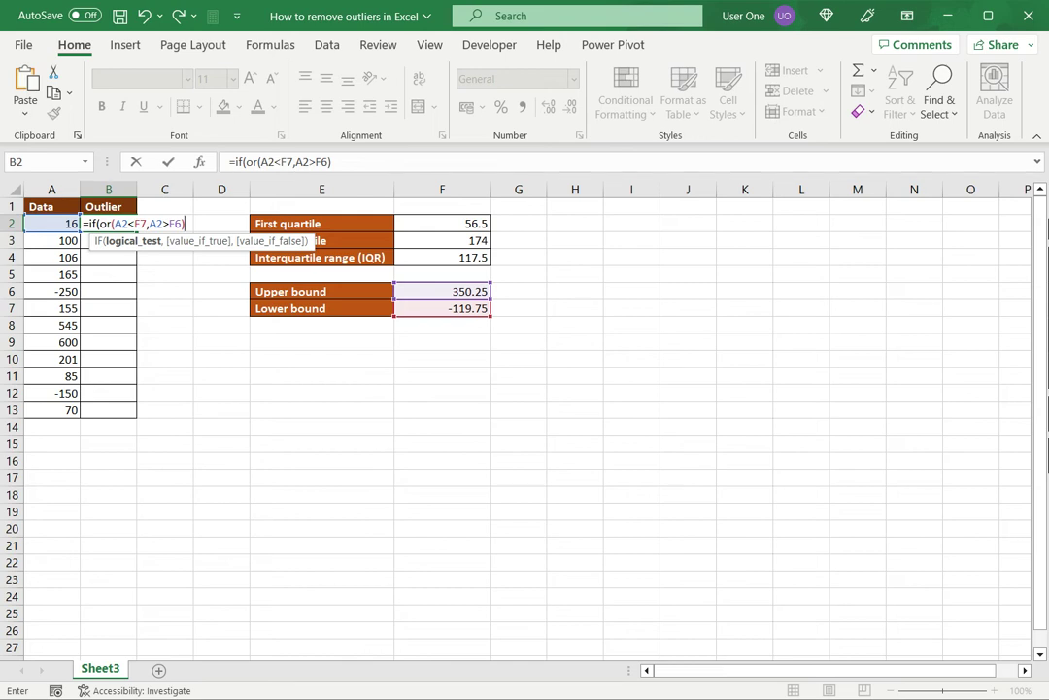
text(,)
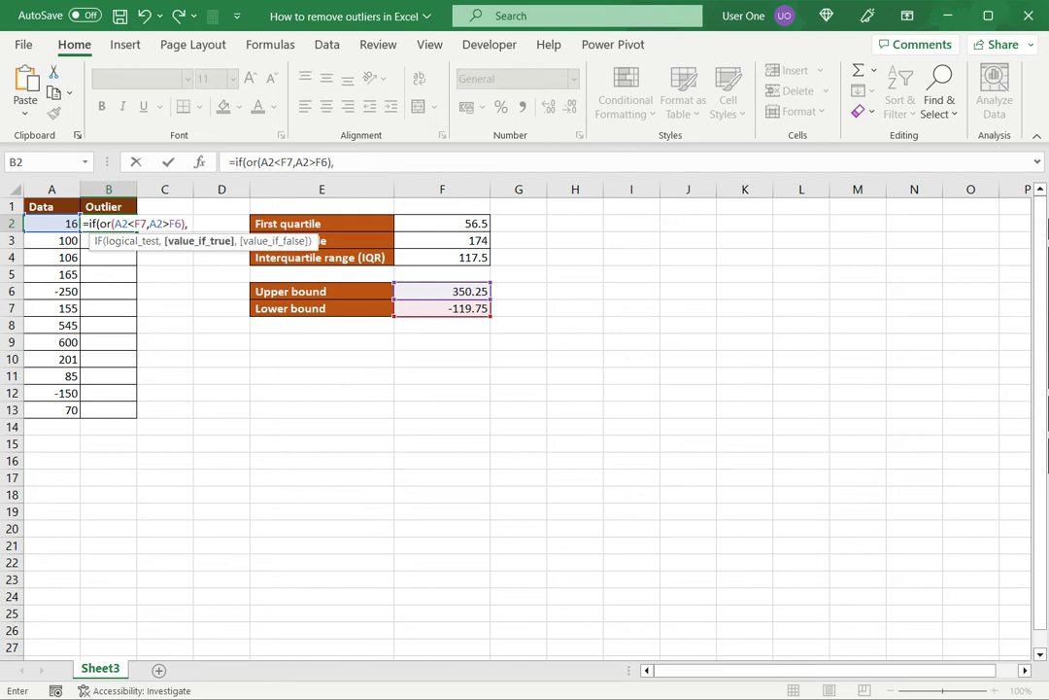
text(TRUE,)
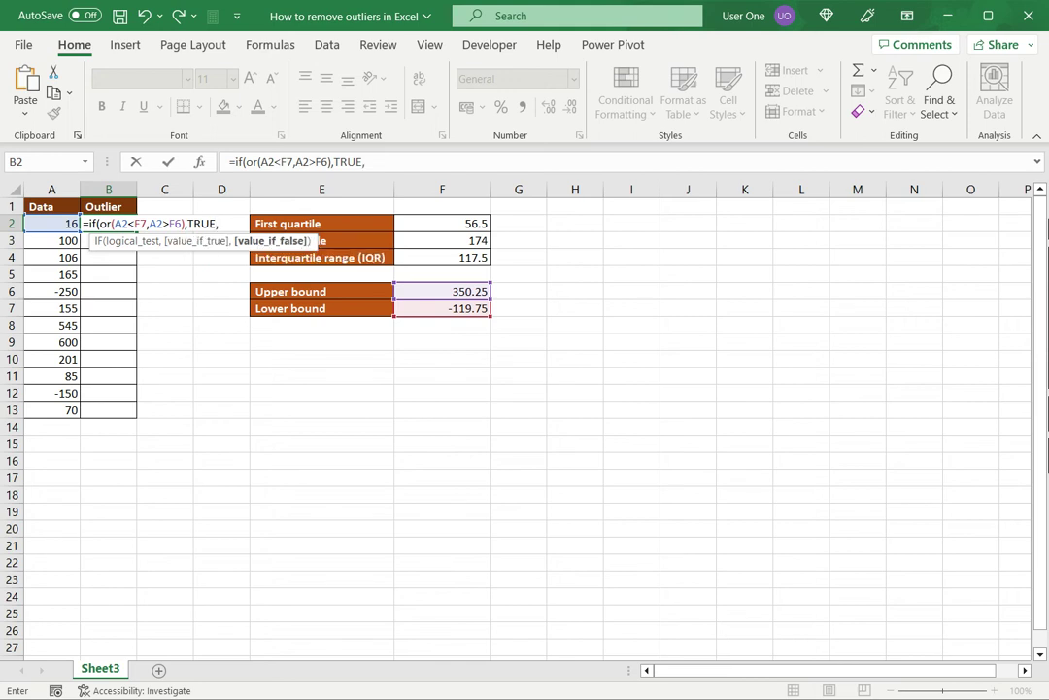
text(FALSE))
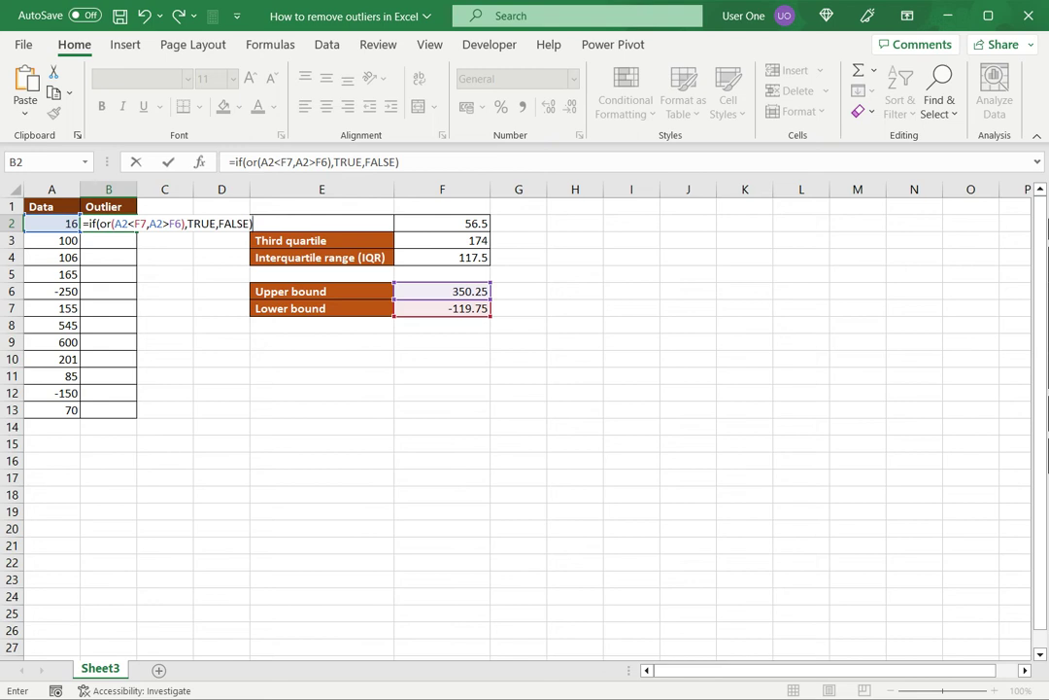
key(Return)
Change B2's formula references to absolute $F$7 and $F$6 using F4.
click(108, 223)
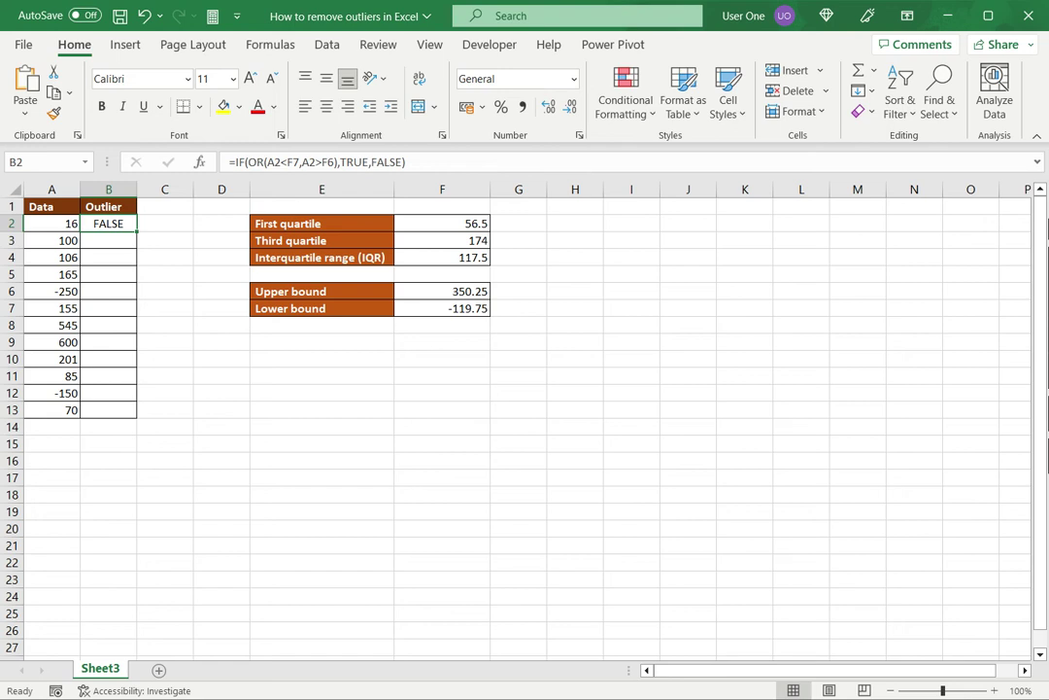
click(300, 161)
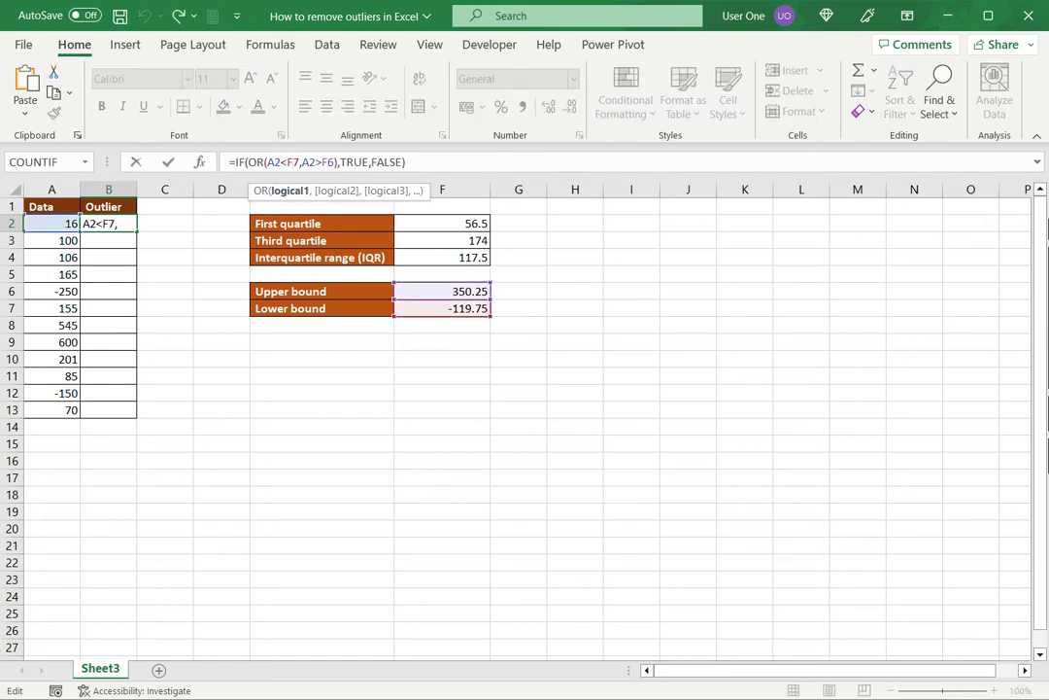
key(F4)
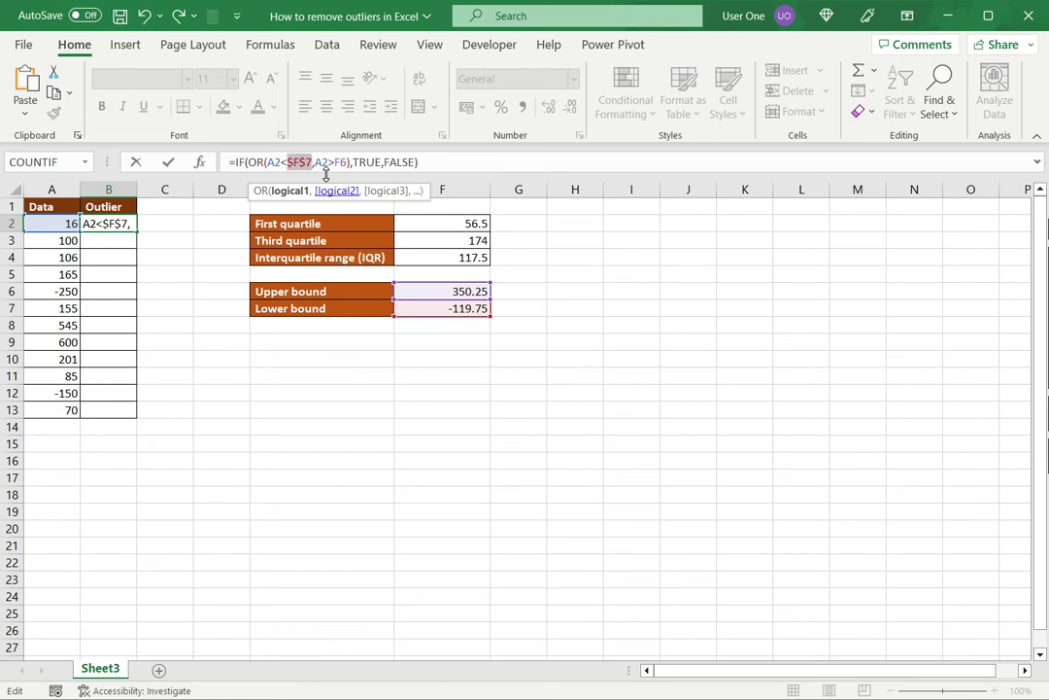
click(352, 165)
key(F4)
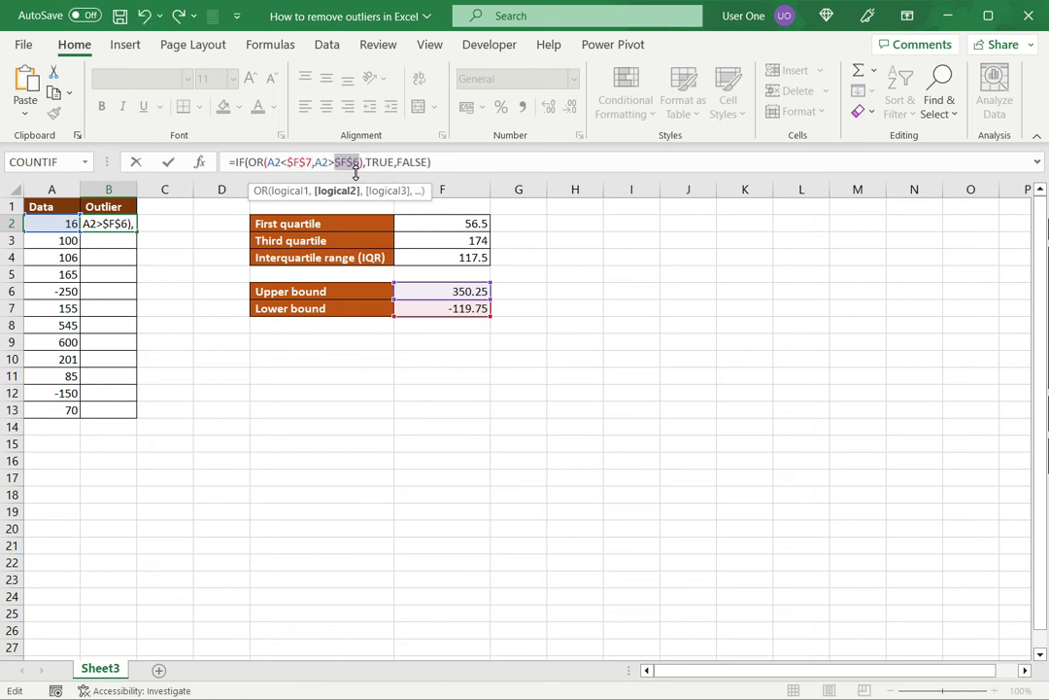
key(ctrl+Return)
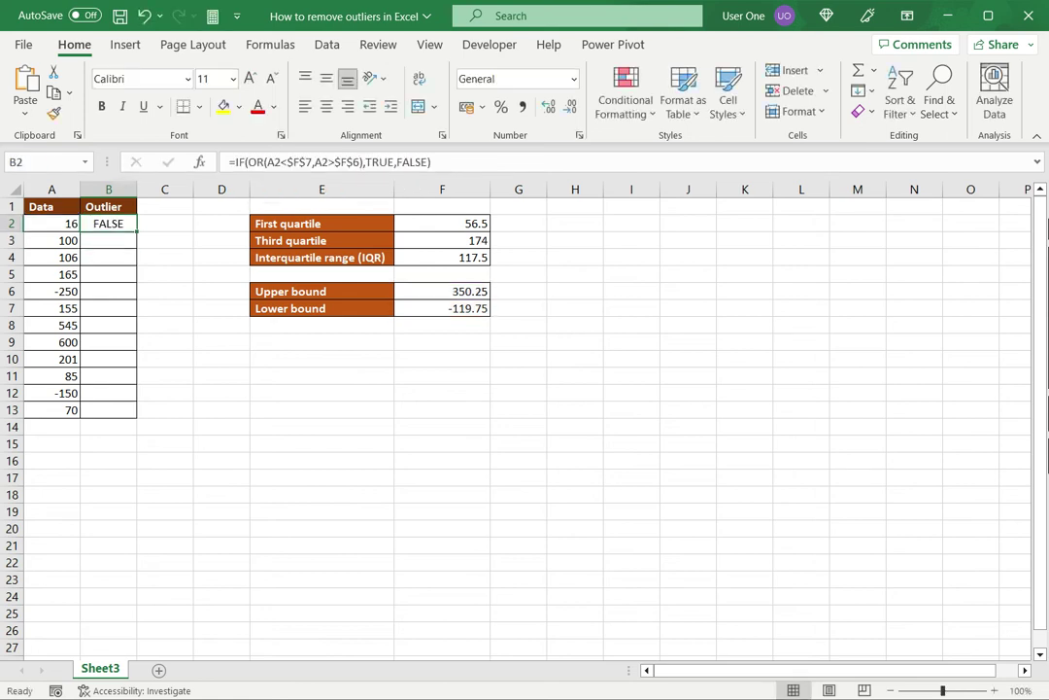
Fill B2's outlier formula down to B13, flagging -250, 545, 600 and -150 as TRUE.
drag(137, 232, 137, 416)
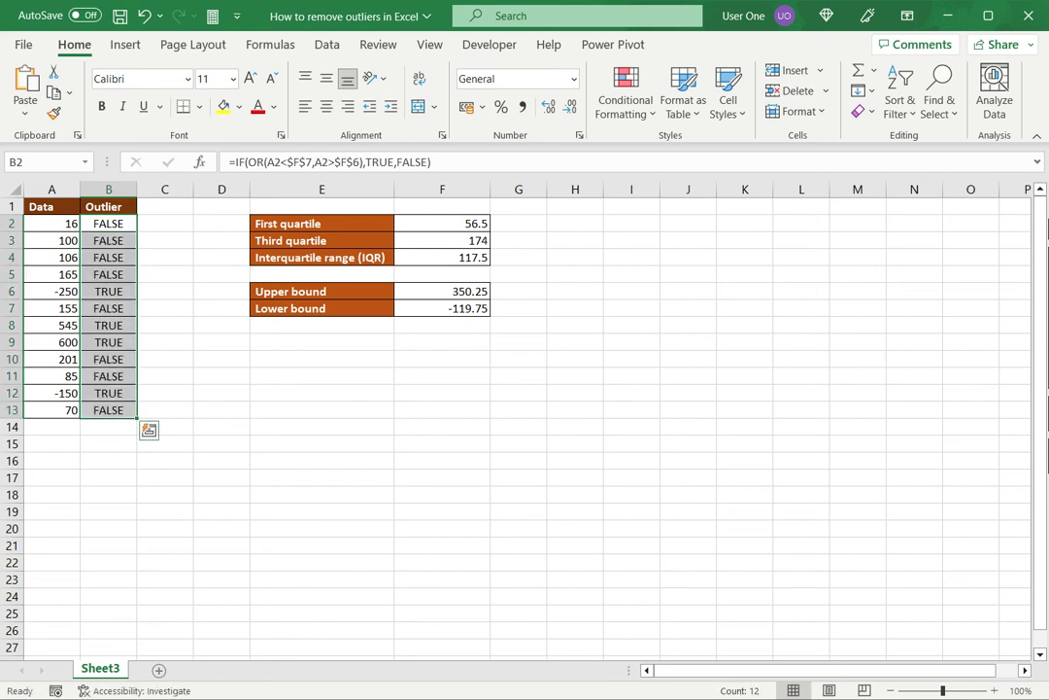
click(107, 291)
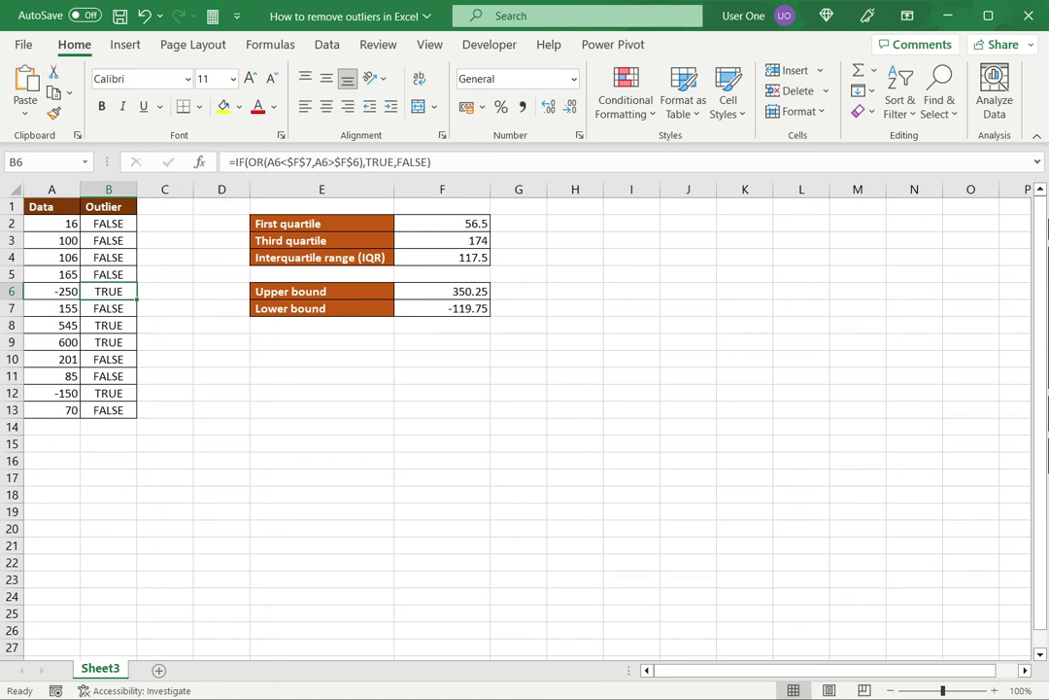
click(108, 206)
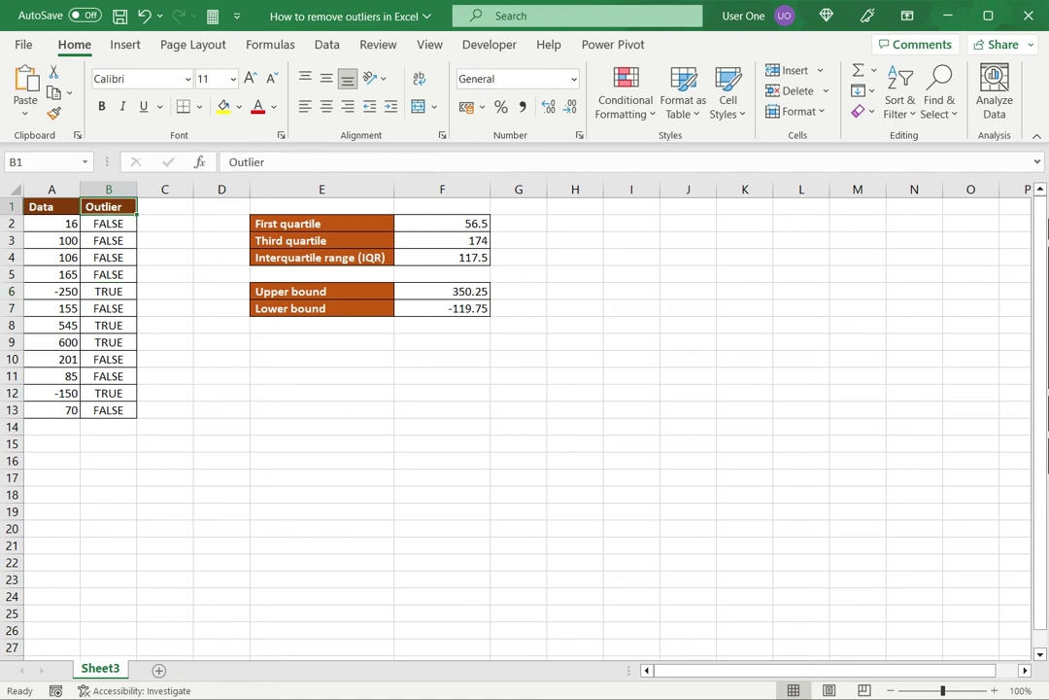
Turn on Data filtering and filter the Outlier column to TRUE only.
click(327, 44)
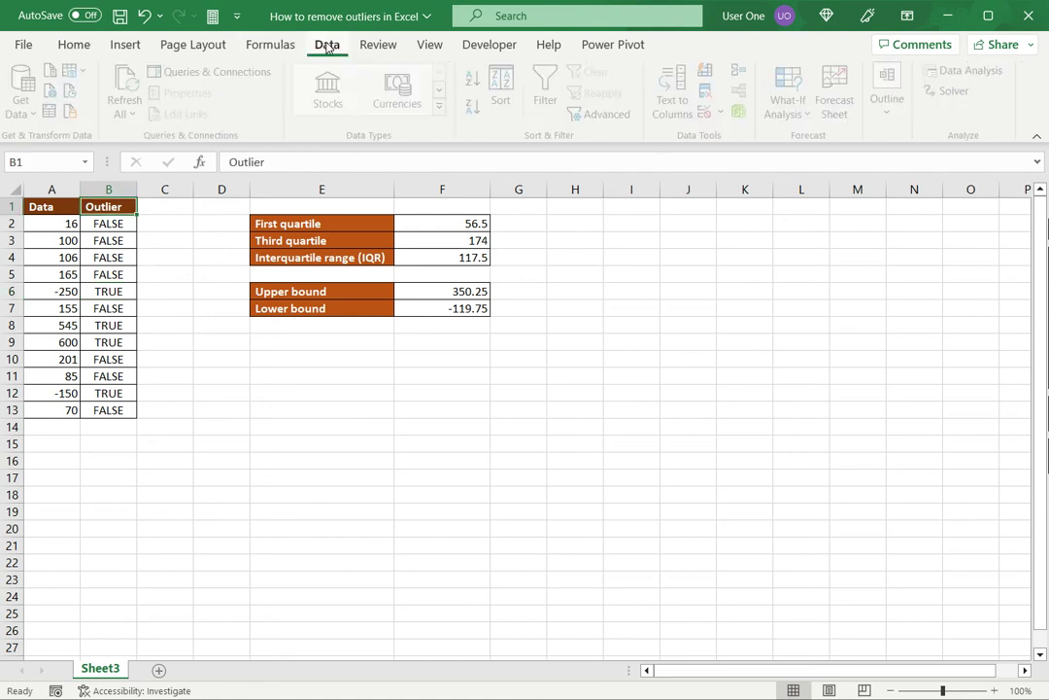
click(549, 92)
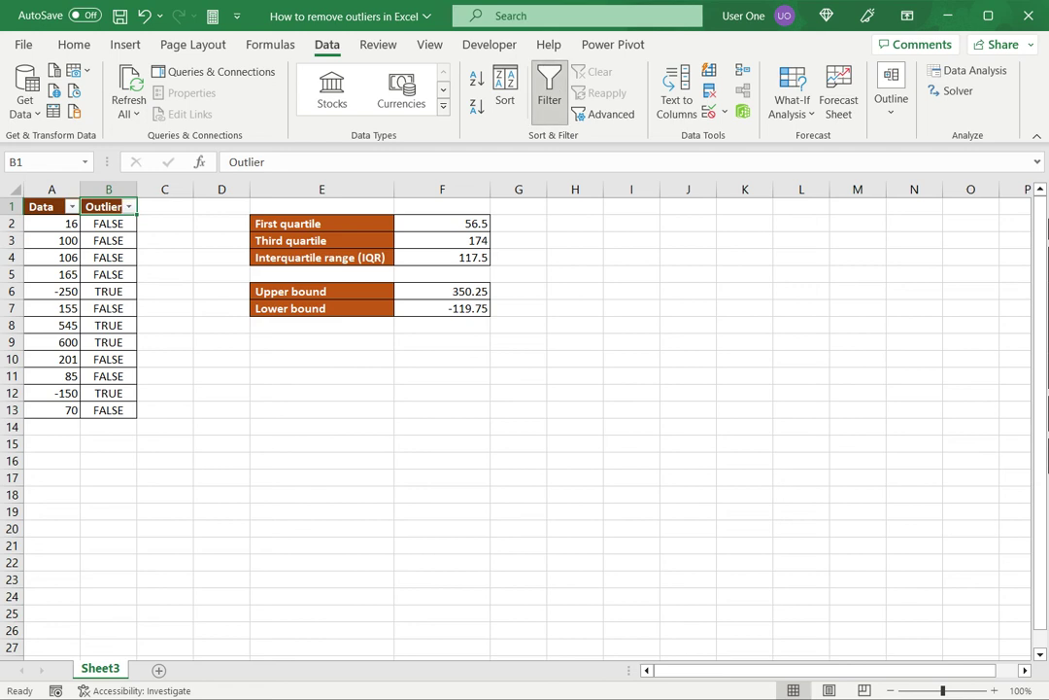
click(128, 206)
click(22, 415)
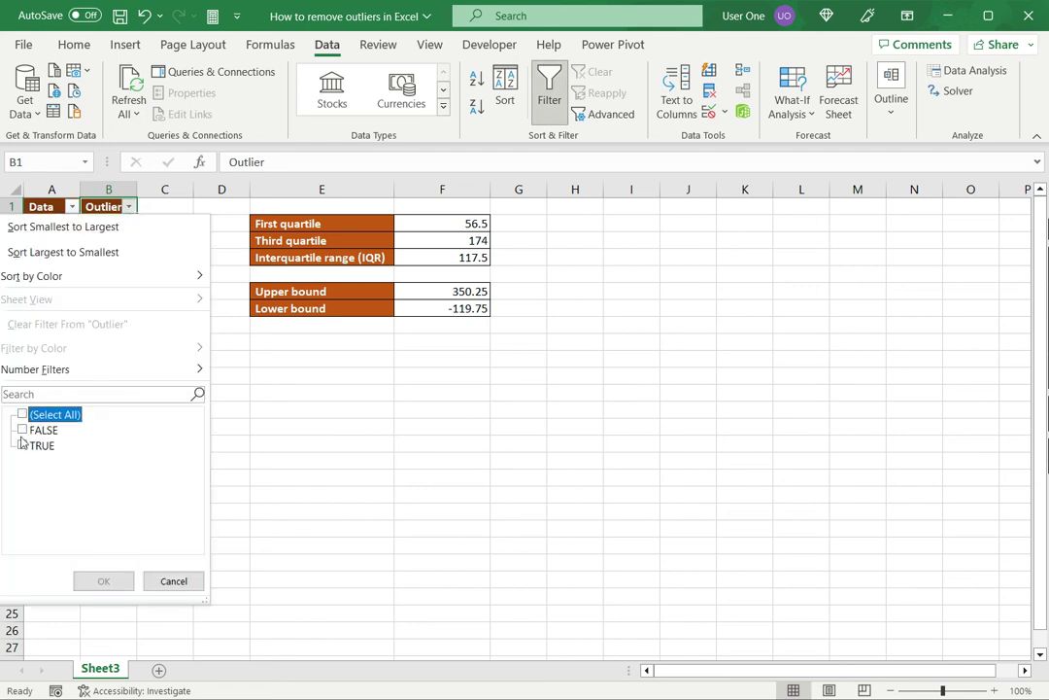
click(21, 445)
click(103, 582)
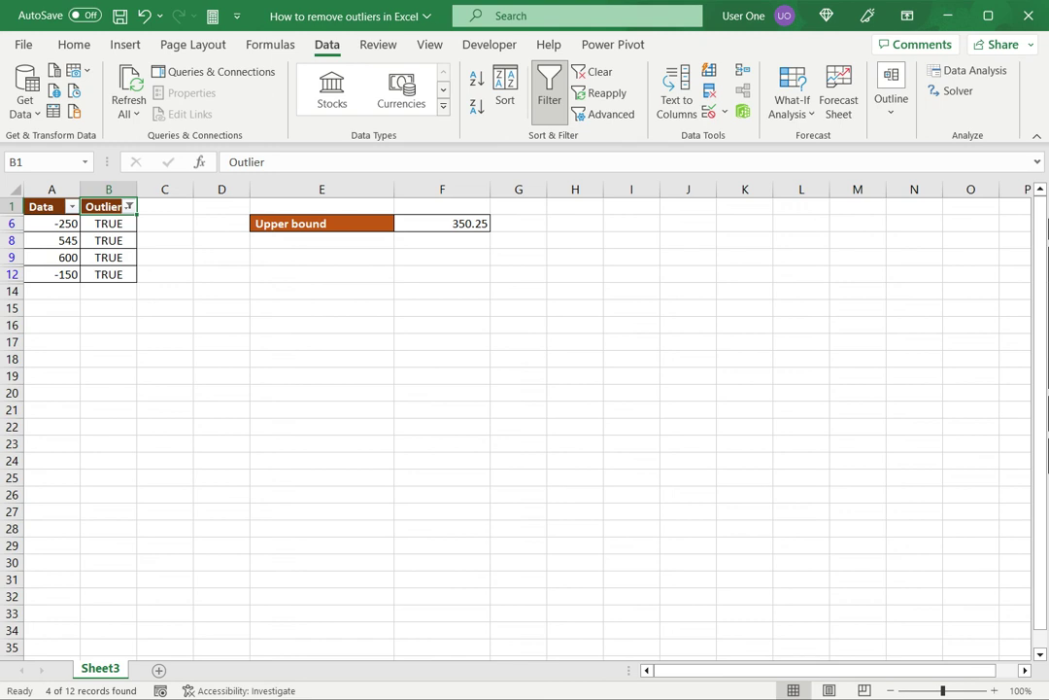
Clear the four filtered outlier rows and remove the filter, so quartiles become 81.25 and 157.5.
drag(52, 223, 108, 274)
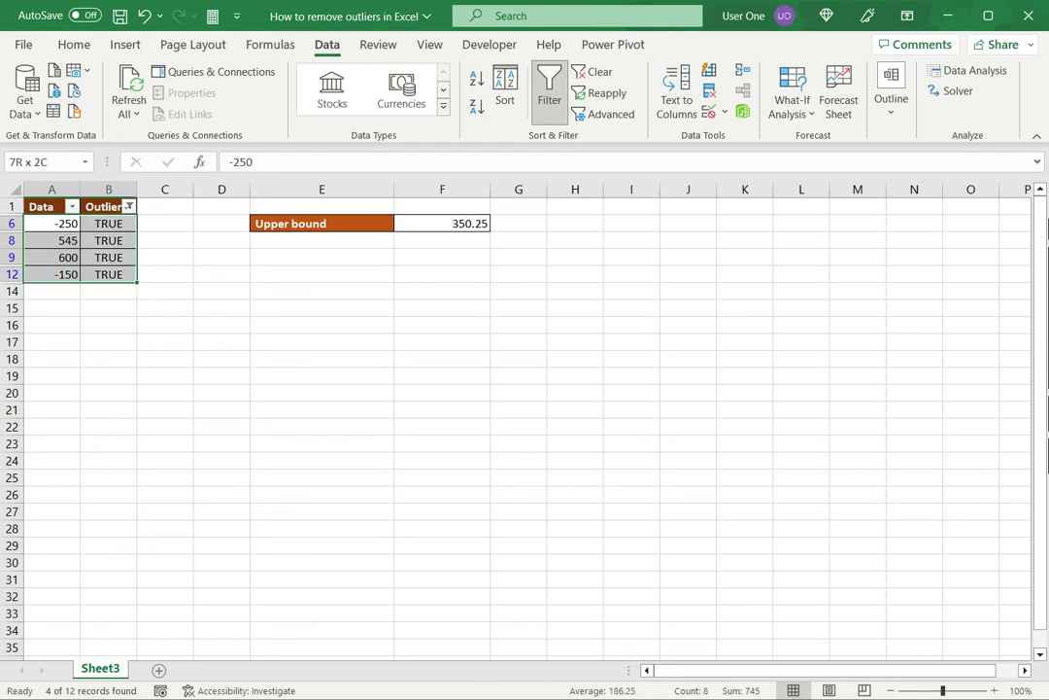
key(Delete)
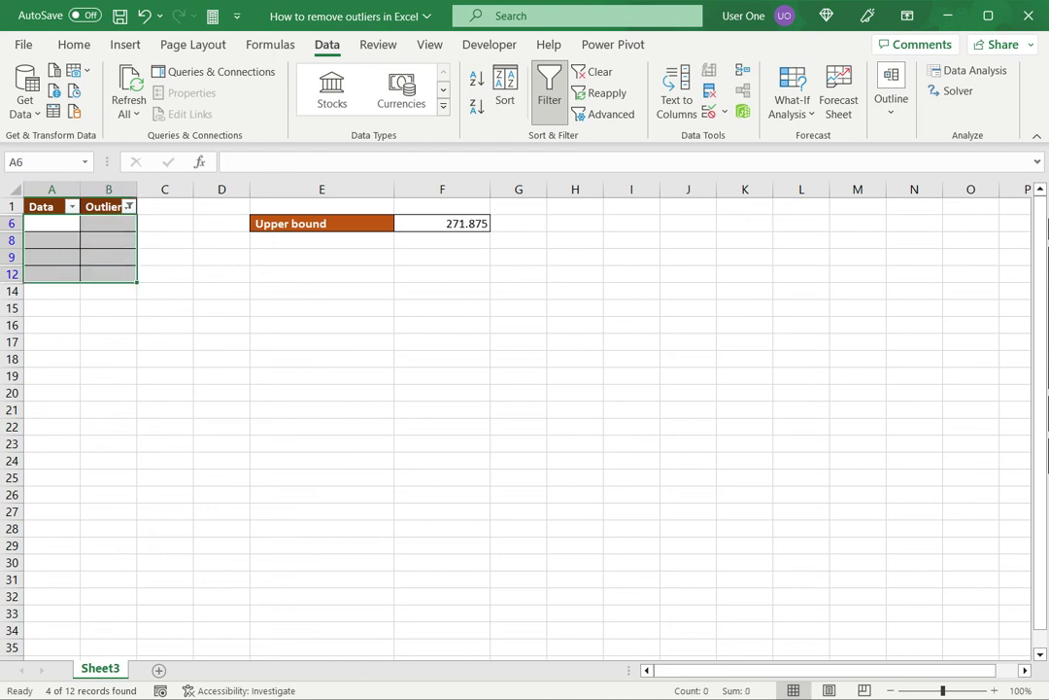
click(164, 274)
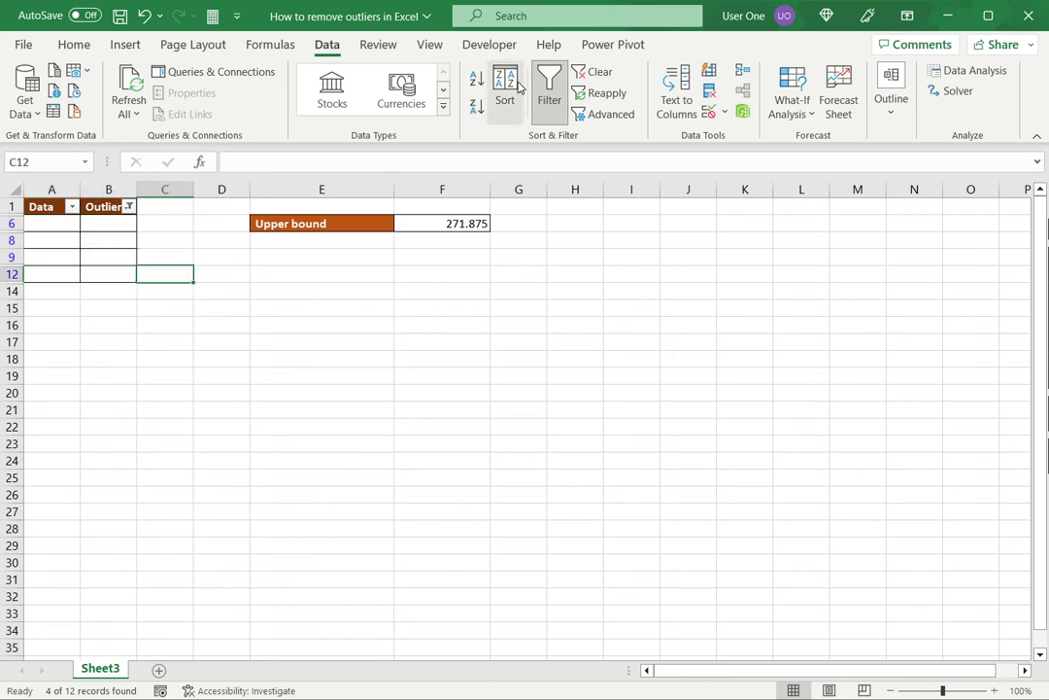
click(548, 88)
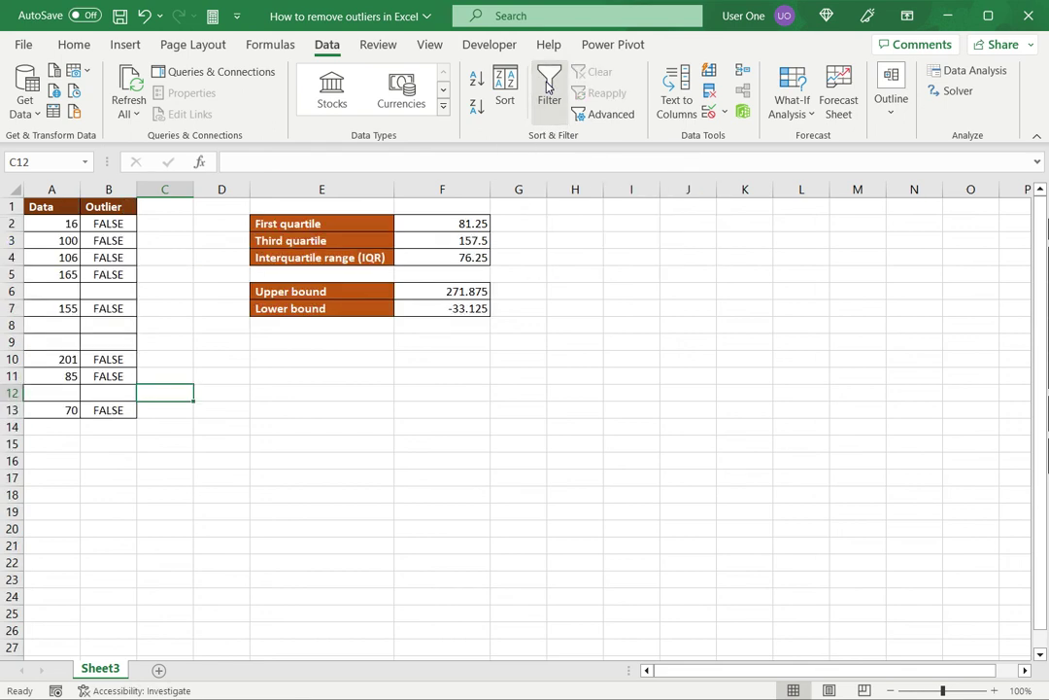